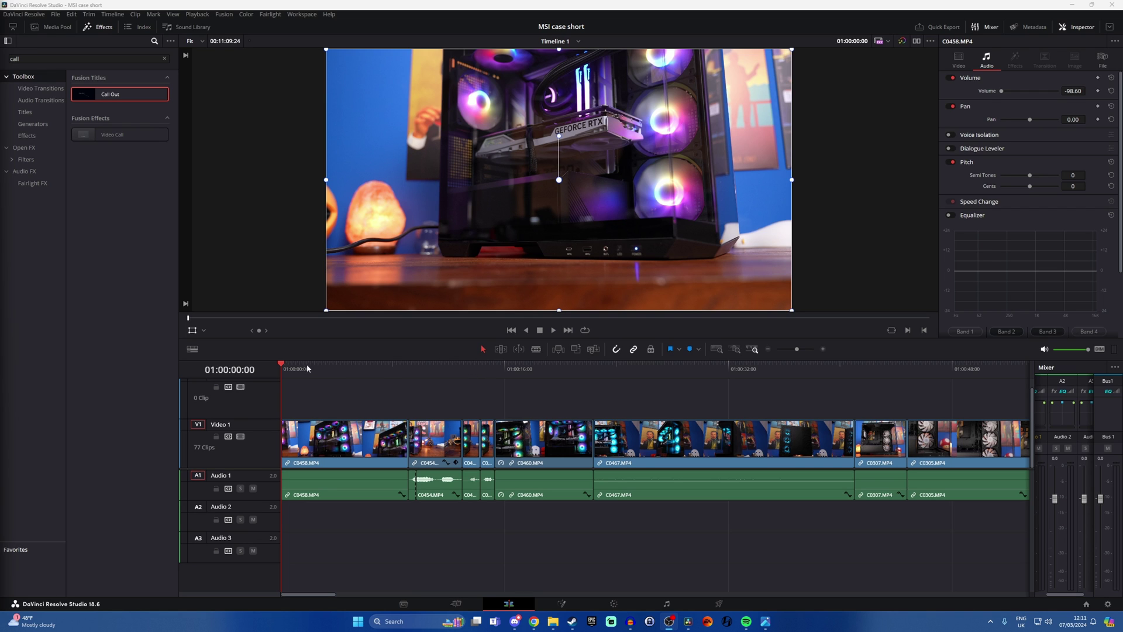
Preview the opening of the MSI case short timeline, then bring up the File menu.
{"action": "left_click_drag", "start_coordinate": [309, 369], "coordinate": [351, 407]}
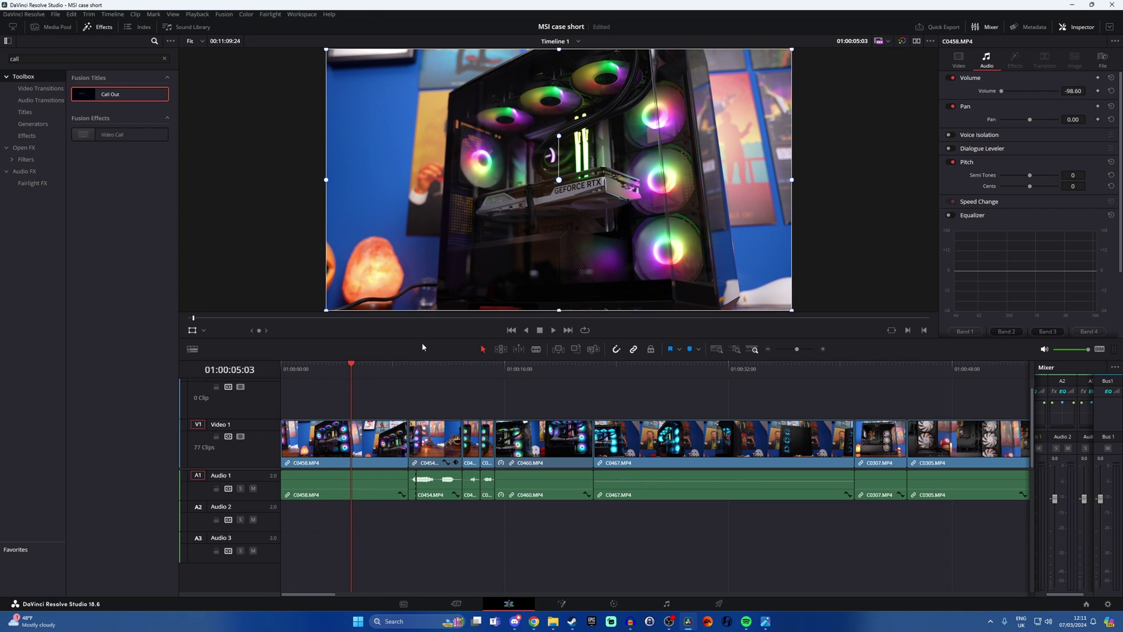
{"action": "left_click", "coordinate": [55, 14]}
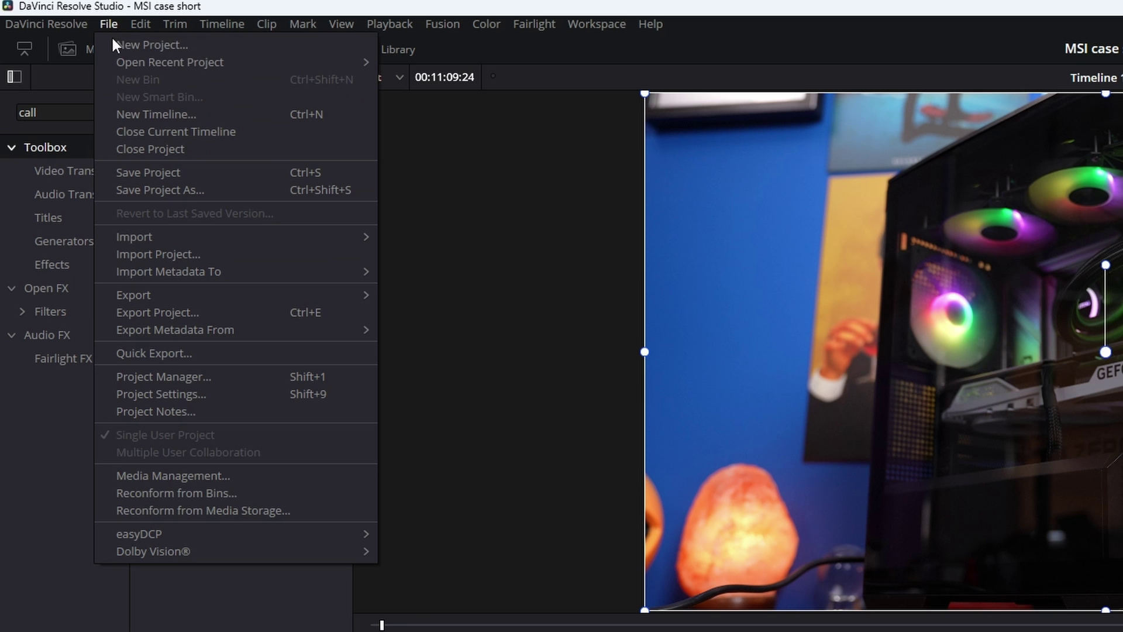
In Project Settings, enable vertical resolution, pick 1080 x 1920 HD, and save.
{"action": "left_click", "coordinate": [177, 394]}
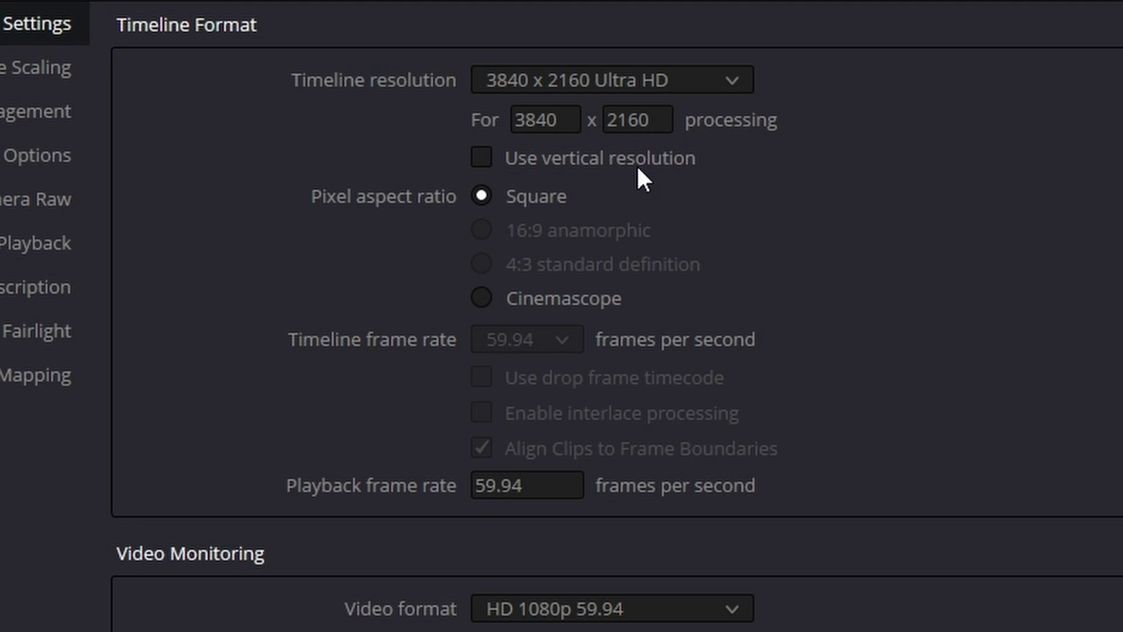
{"action": "left_click", "coordinate": [613, 158]}
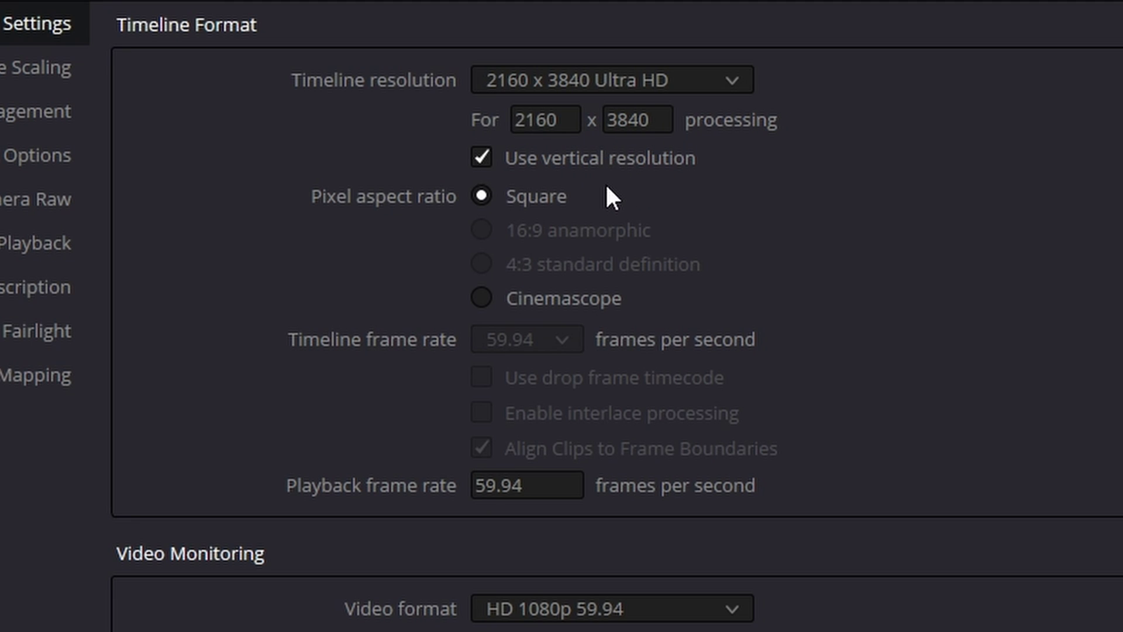
{"action": "left_click", "coordinate": [698, 80]}
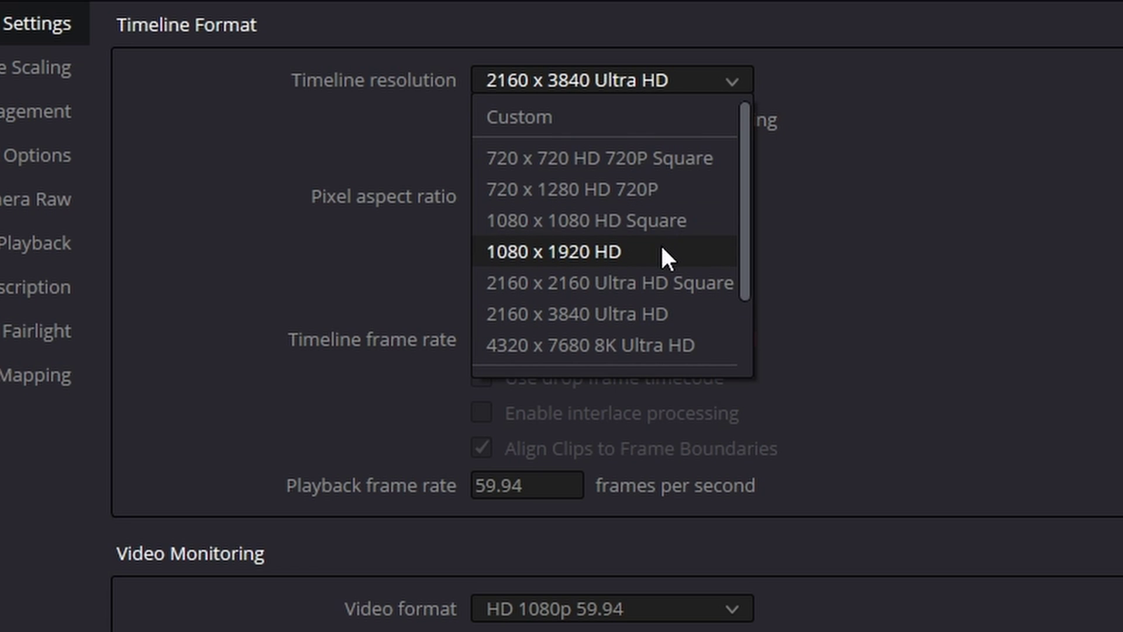
{"action": "left_click", "coordinate": [614, 259]}
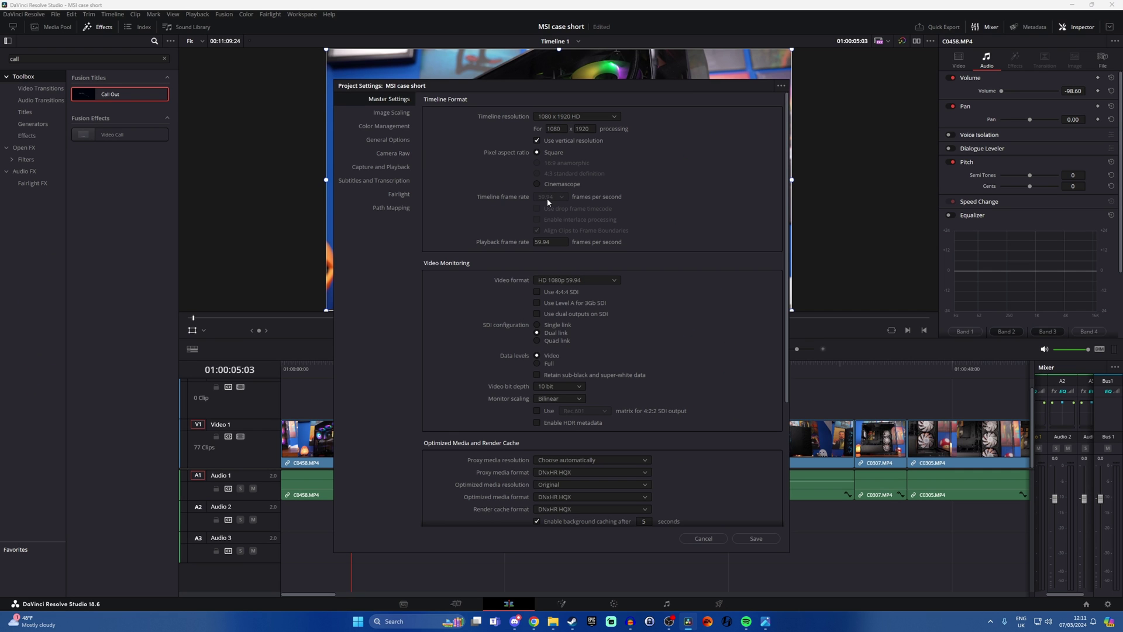
{"action": "left_click", "coordinate": [754, 538]}
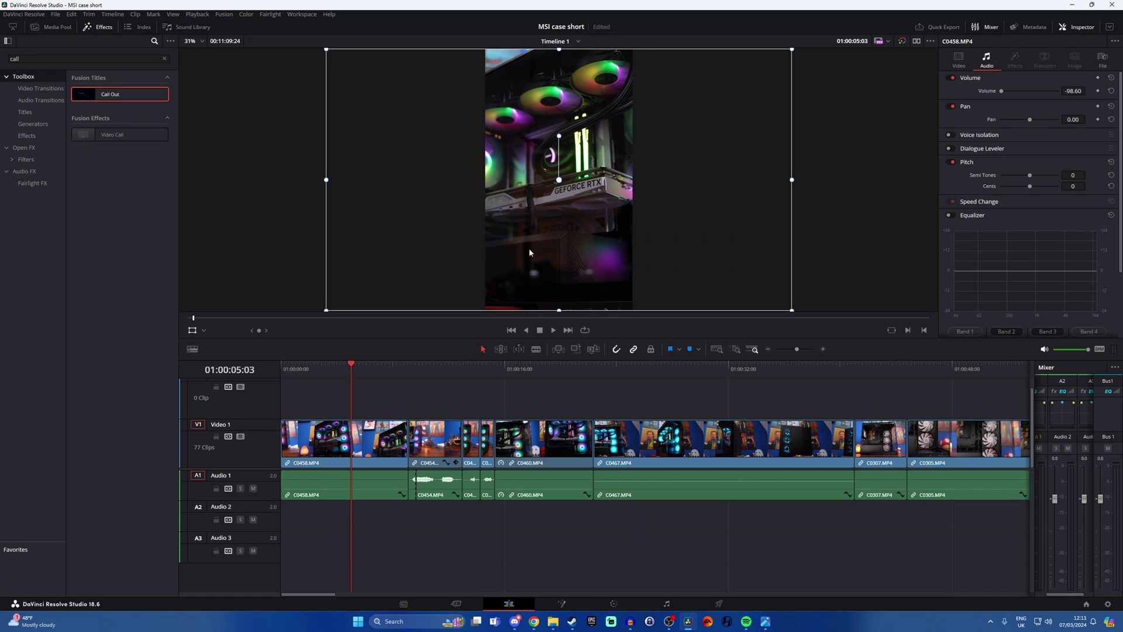
Set first clip C0458's Inspector Position X to 570, then select clip C0307.
{"action": "left_click_drag", "start_coordinate": [328, 395], "coordinate": [360, 390]}
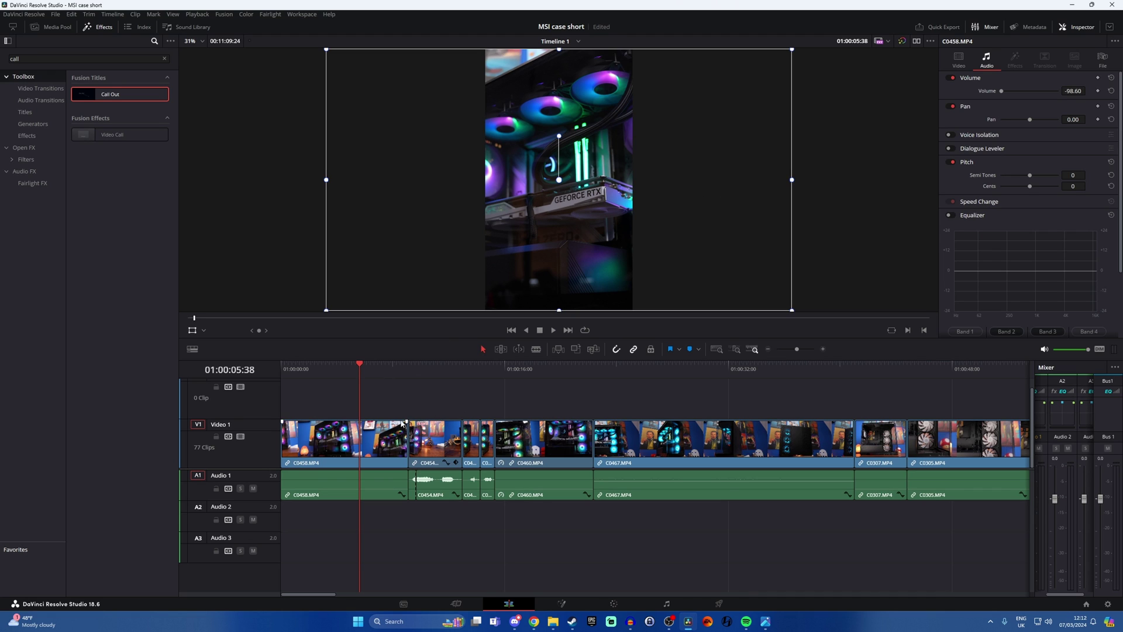
{"action": "left_click_drag", "start_coordinate": [355, 368], "coordinate": [310, 370]}
{"action": "left_click", "coordinate": [339, 439]}
{"action": "left_click", "coordinate": [959, 58]}
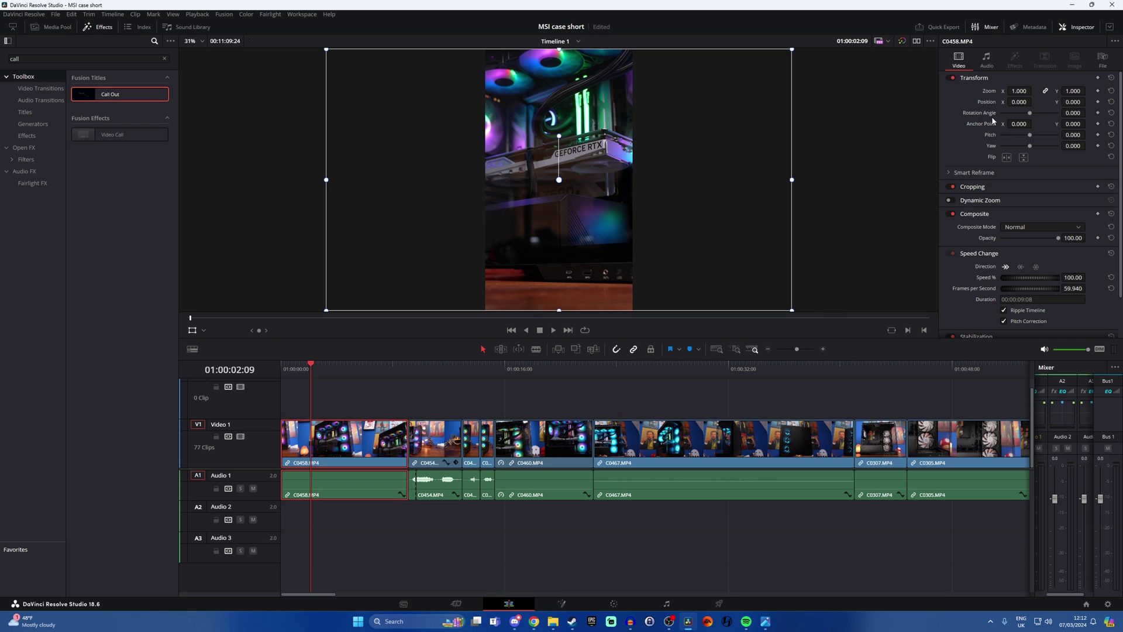
{"action": "left_click_drag", "start_coordinate": [1021, 102], "coordinate": [1030, 103]}
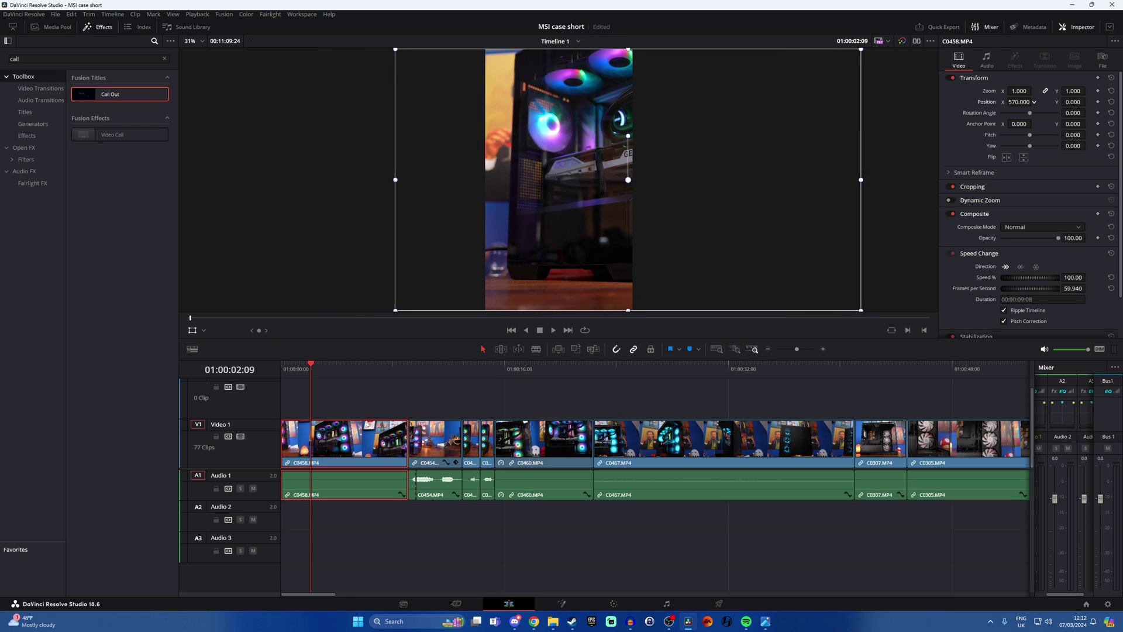
{"action": "left_click_drag", "start_coordinate": [419, 363], "coordinate": [496, 368]}
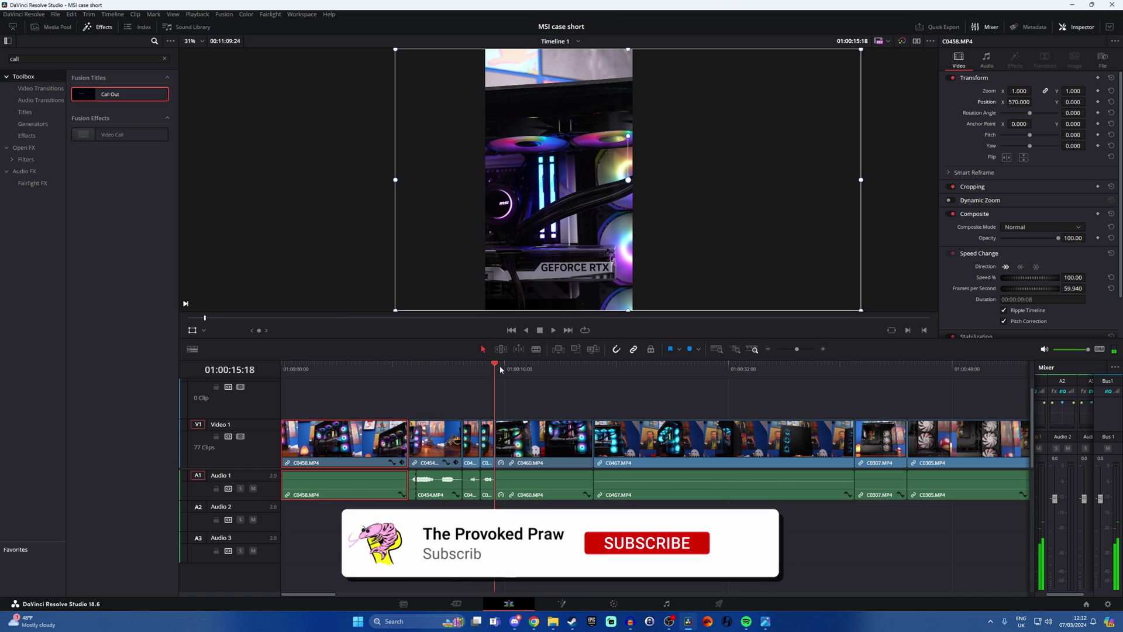
{"action": "left_click", "coordinate": [880, 438]}
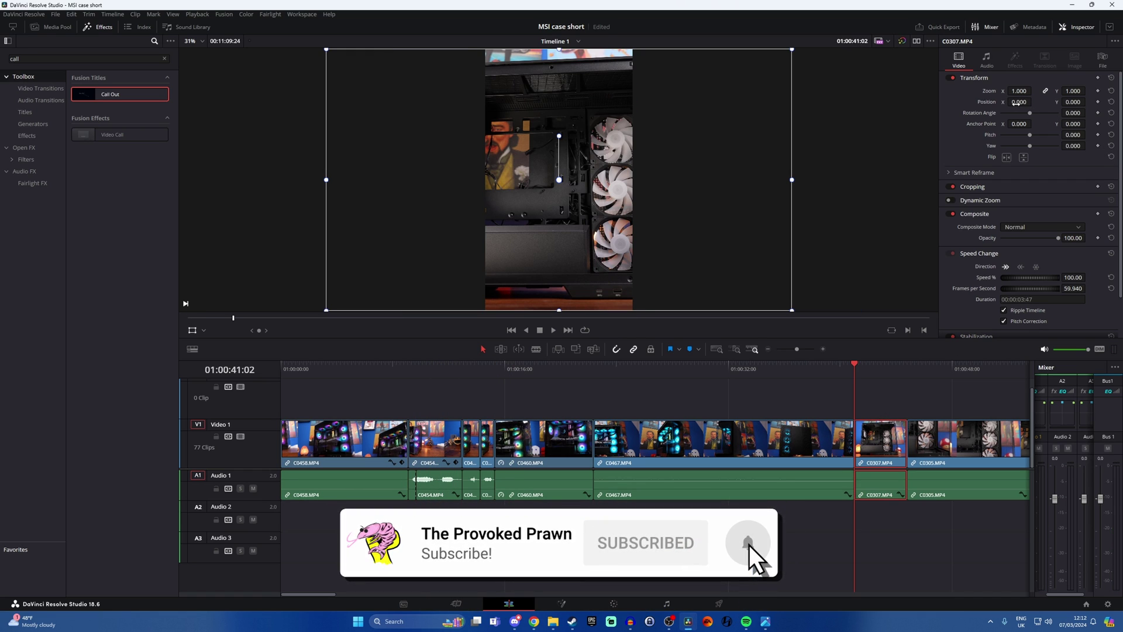
Keyframe clip C0307's Position X from 300 at its start to -267 at its end.
{"action": "left_click_drag", "start_coordinate": [1022, 102], "coordinate": [1034, 101]}
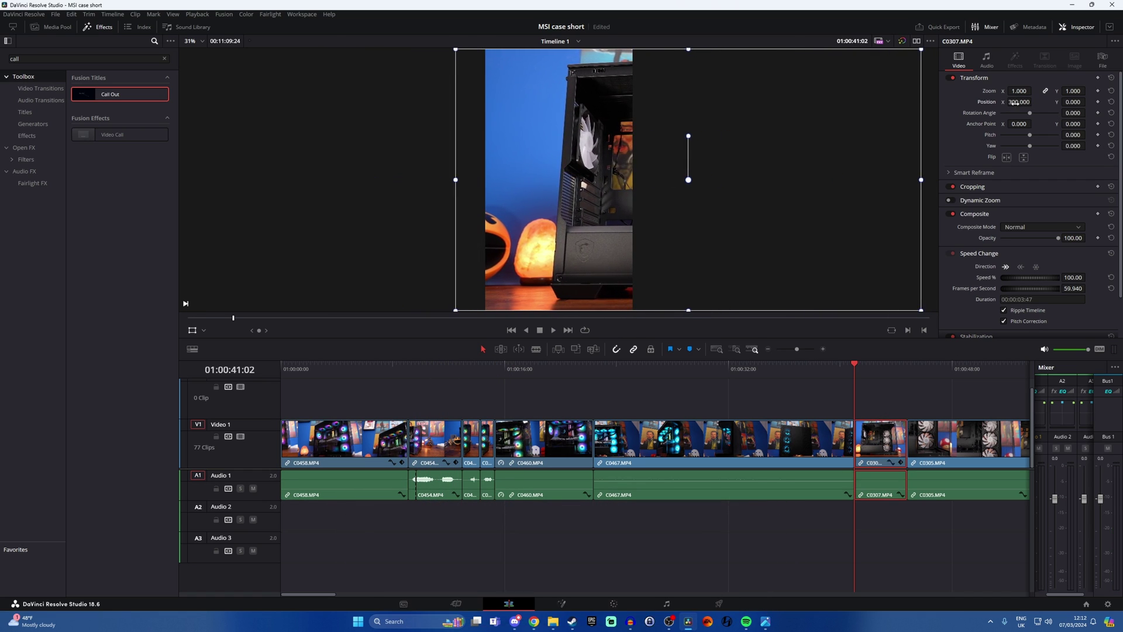
{"action": "left_click", "coordinate": [1097, 77]}
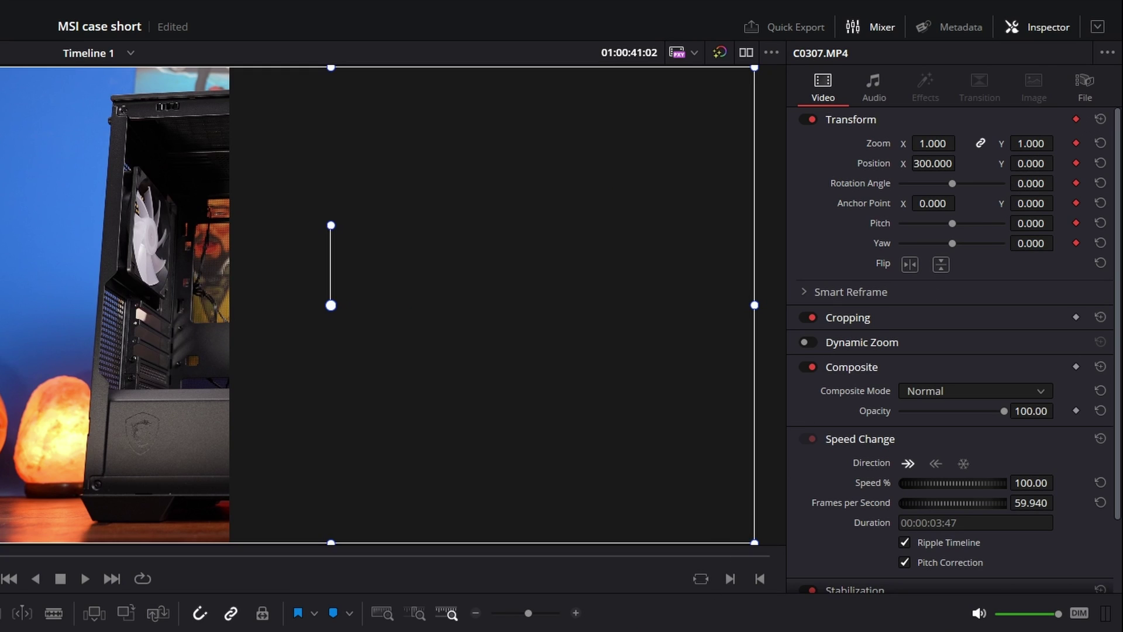
{"action": "left_click", "coordinate": [909, 368]}
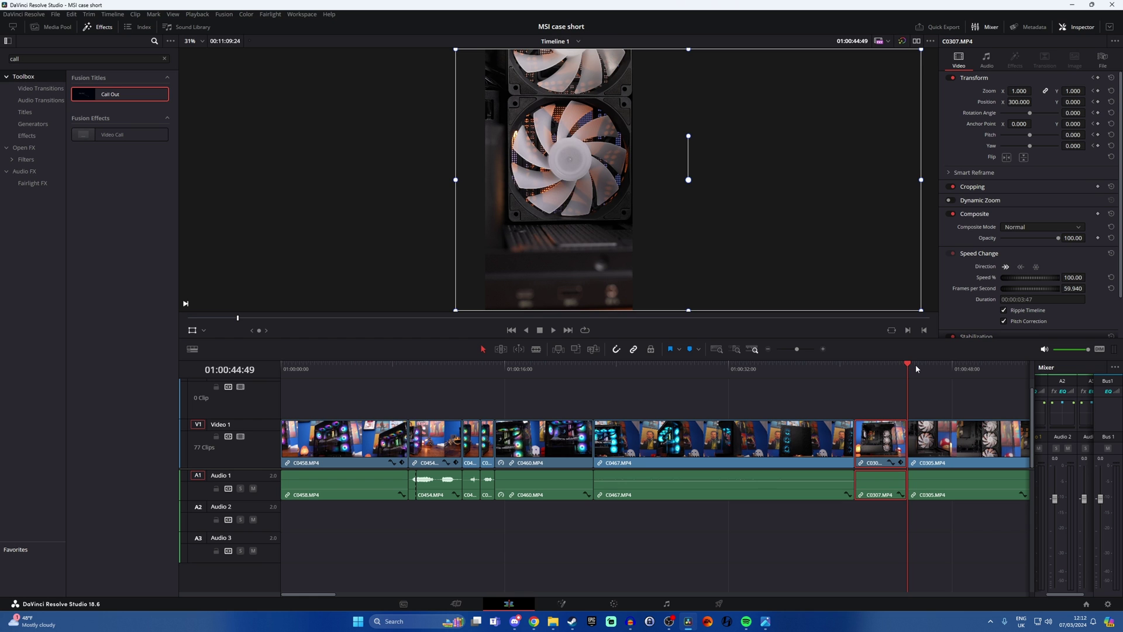
{"action": "key", "text": "Left"}
{"action": "left_click_drag", "start_coordinate": [1018, 101], "coordinate": [852, 102]}
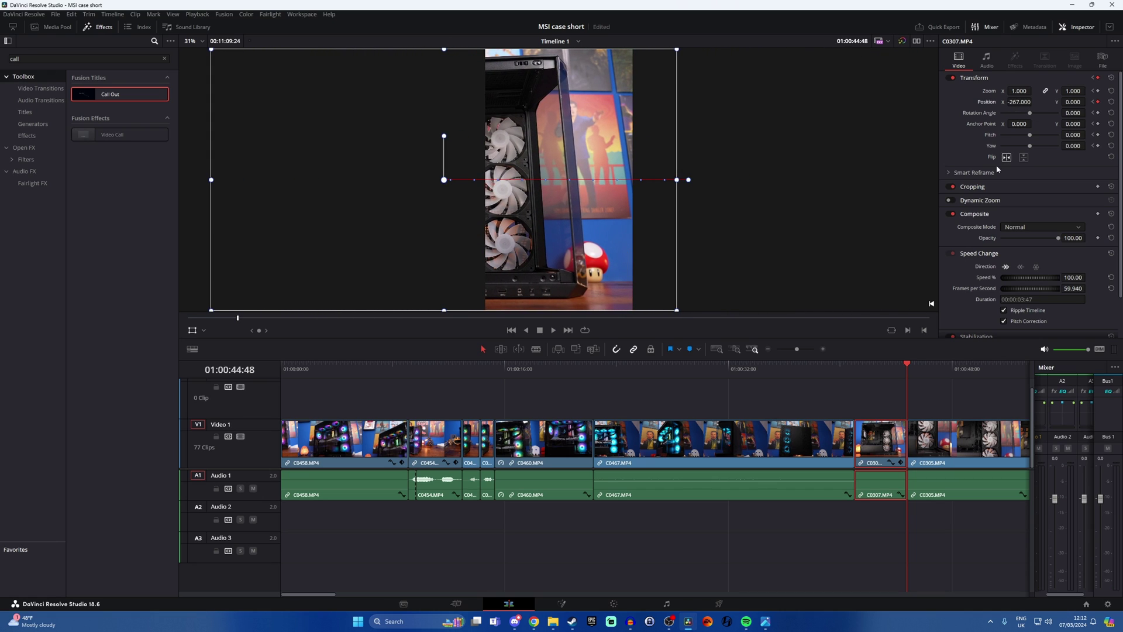
Play back the C0307 pan from its start, then select clip C0305.
{"action": "left_click", "coordinate": [881, 369]}
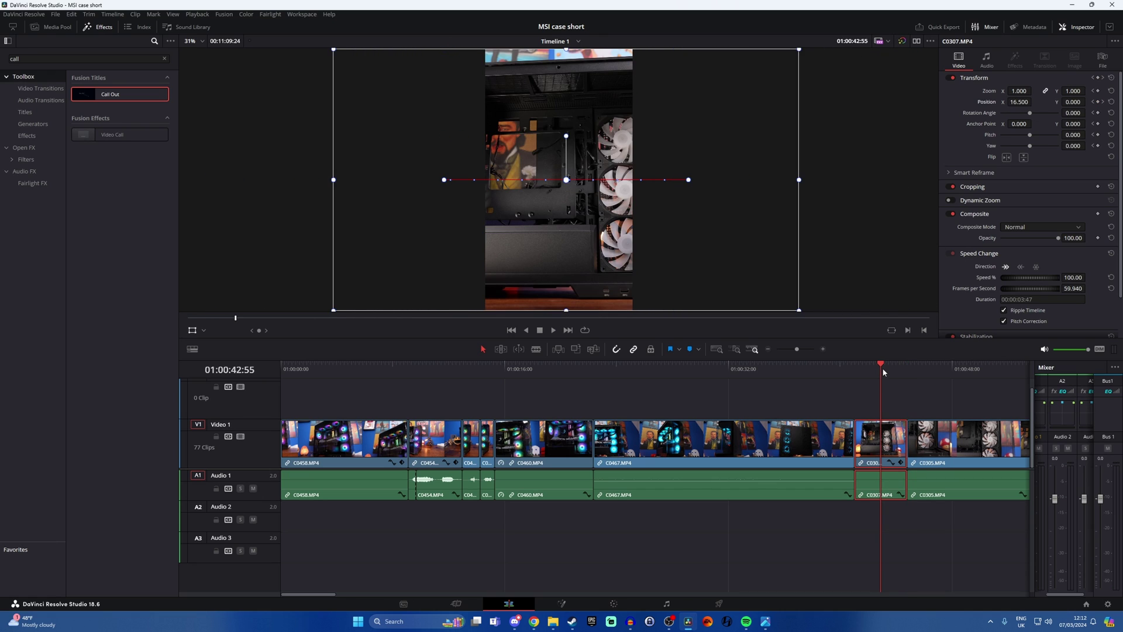
{"action": "left_click_drag", "start_coordinate": [880, 369], "coordinate": [859, 371]}
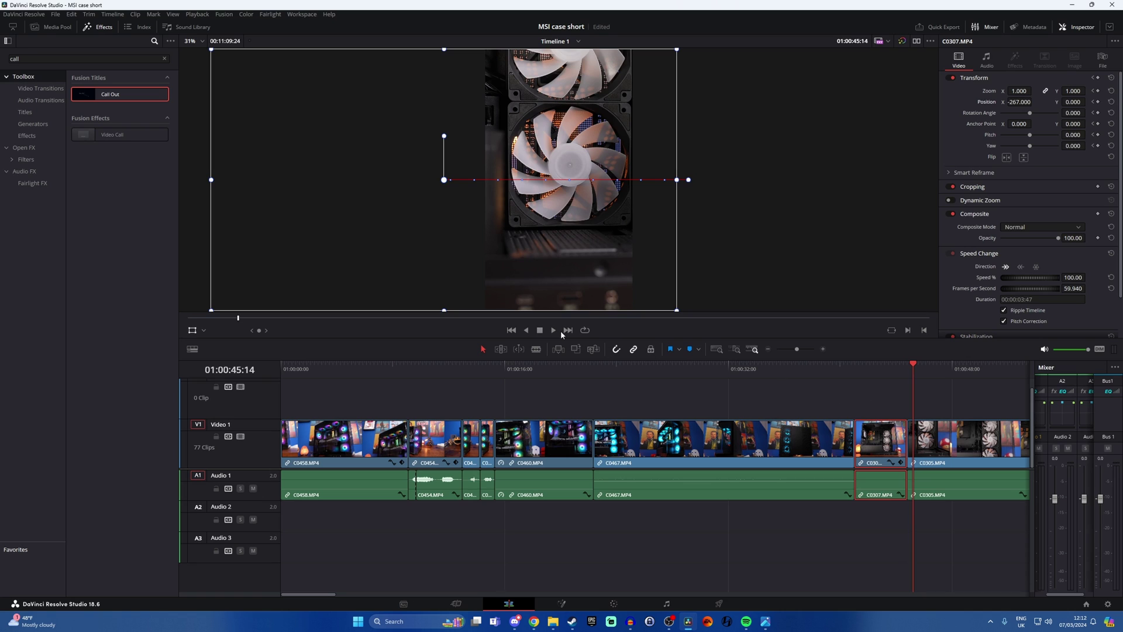
{"action": "left_click", "coordinate": [554, 331]}
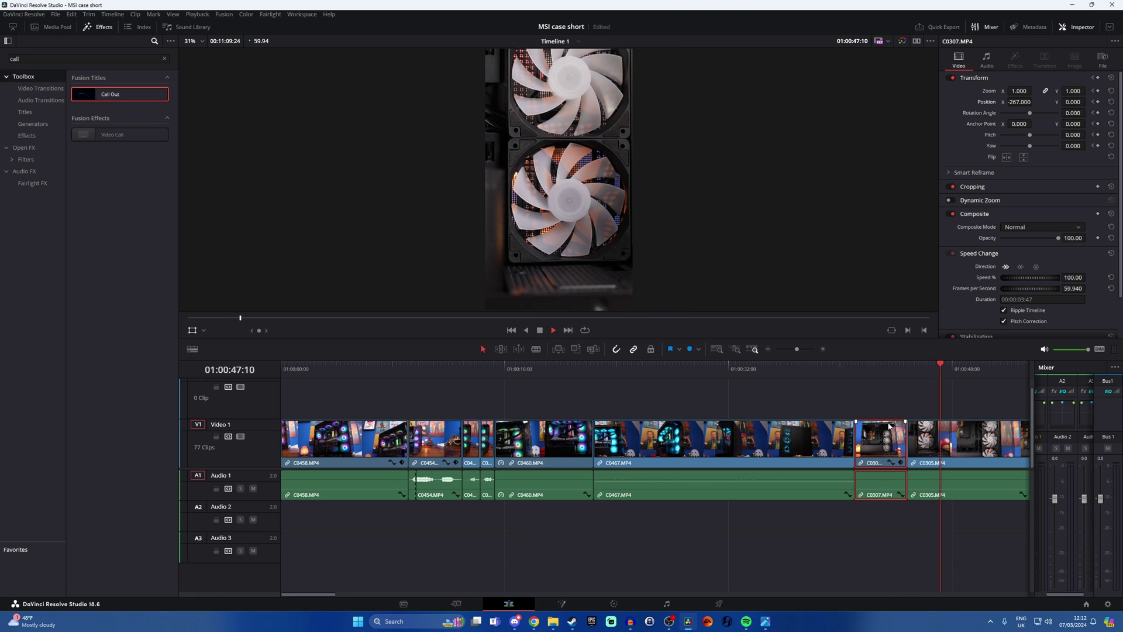
{"action": "left_click", "coordinate": [540, 330]}
Reduce clip C0305's zoom to 1.430, save with Ctrl+S, and switch to the Deliver page.
{"action": "left_click_drag", "start_coordinate": [1088, 91], "coordinate": [1073, 91]}
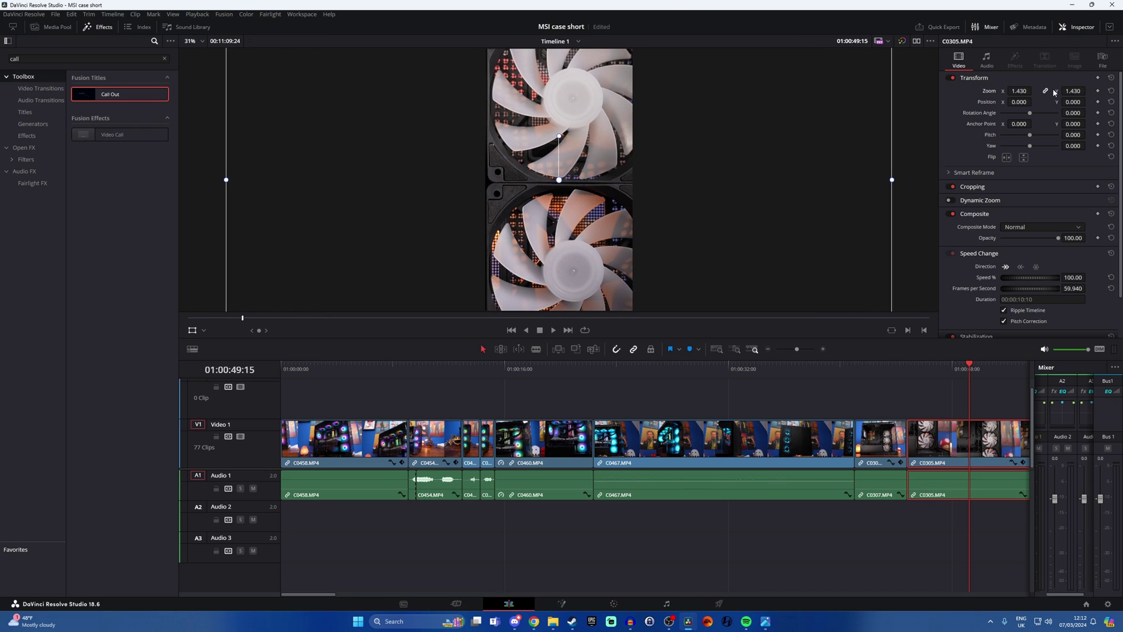
{"action": "key", "text": "ctrl+s"}
{"action": "left_click", "coordinate": [852, 369]}
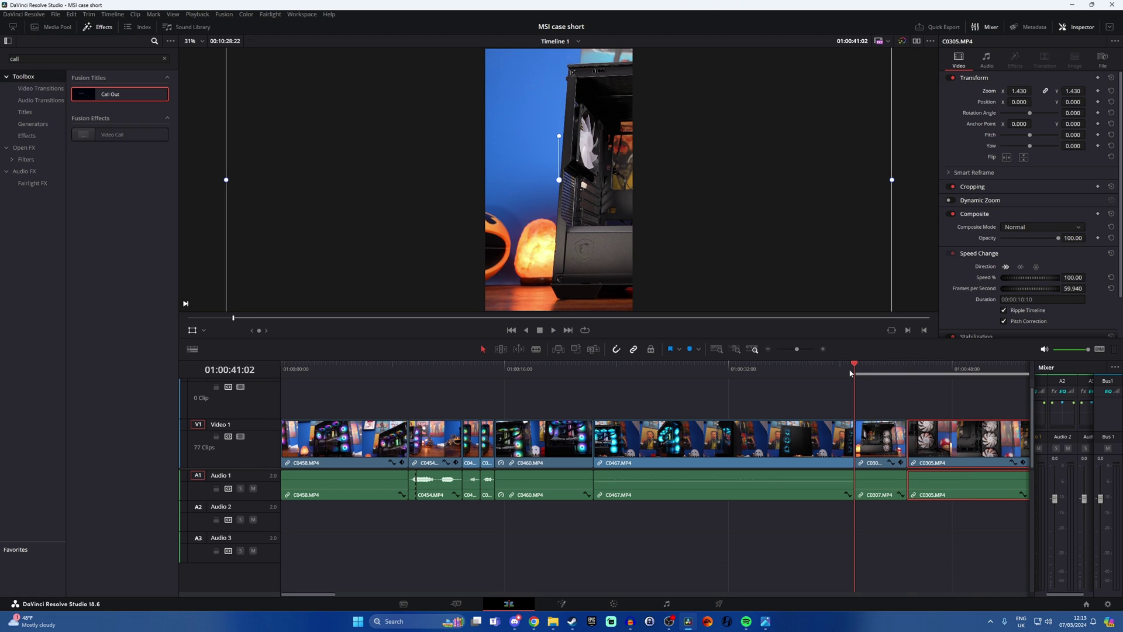
{"action": "left_click_drag", "start_coordinate": [849, 373], "coordinate": [903, 370]}
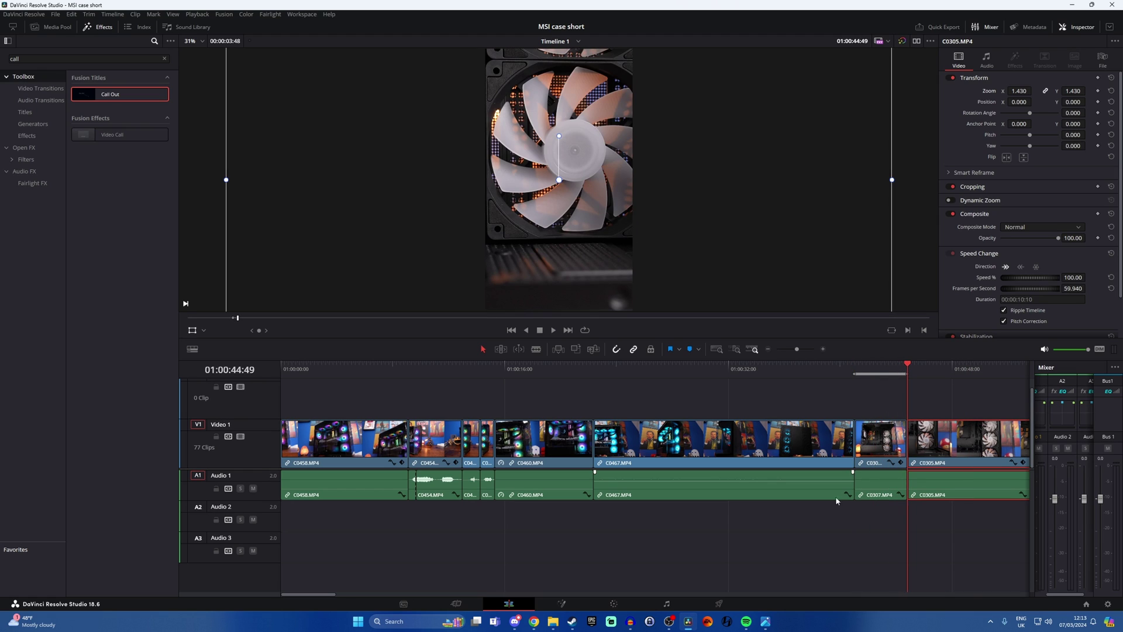
{"action": "left_click", "coordinate": [721, 606]}
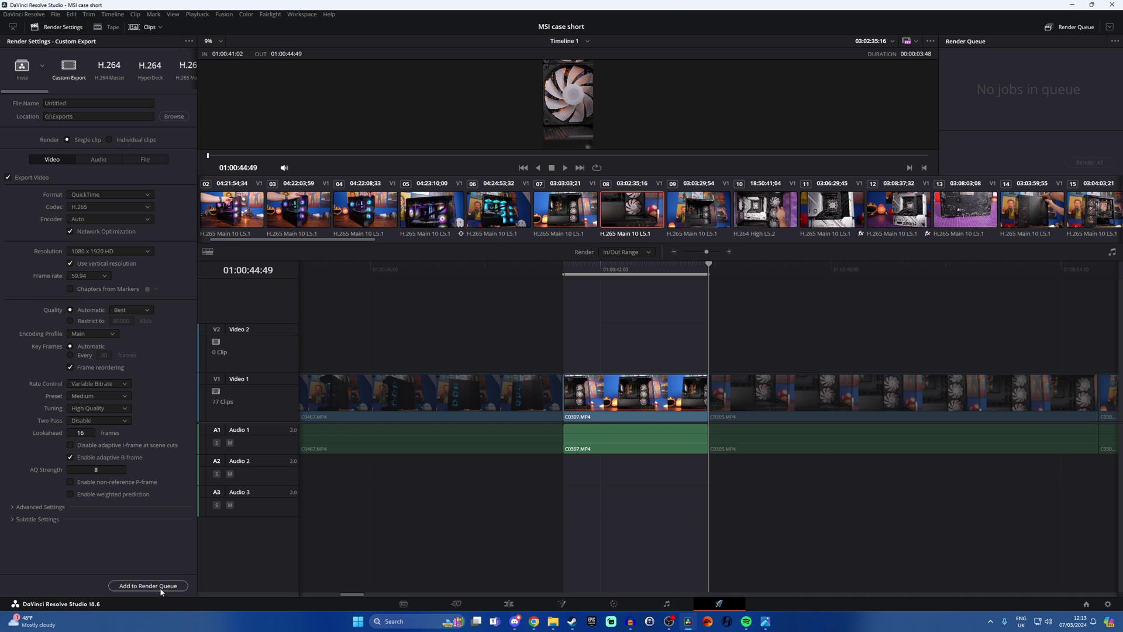
Add the QuickTime H.265 1080 x 1920 render job to the render queue.
{"action": "left_click", "coordinate": [387, 631]}
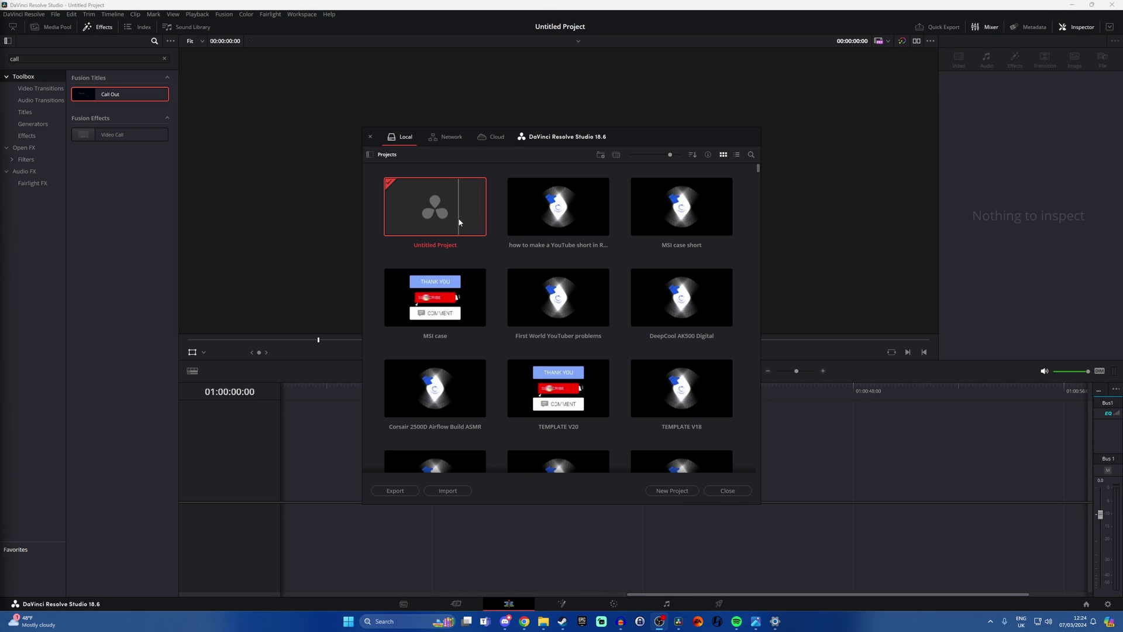
Create the new Untitled Project 1 and bring up its Project Settings.
{"action": "left_click", "coordinate": [685, 491]}
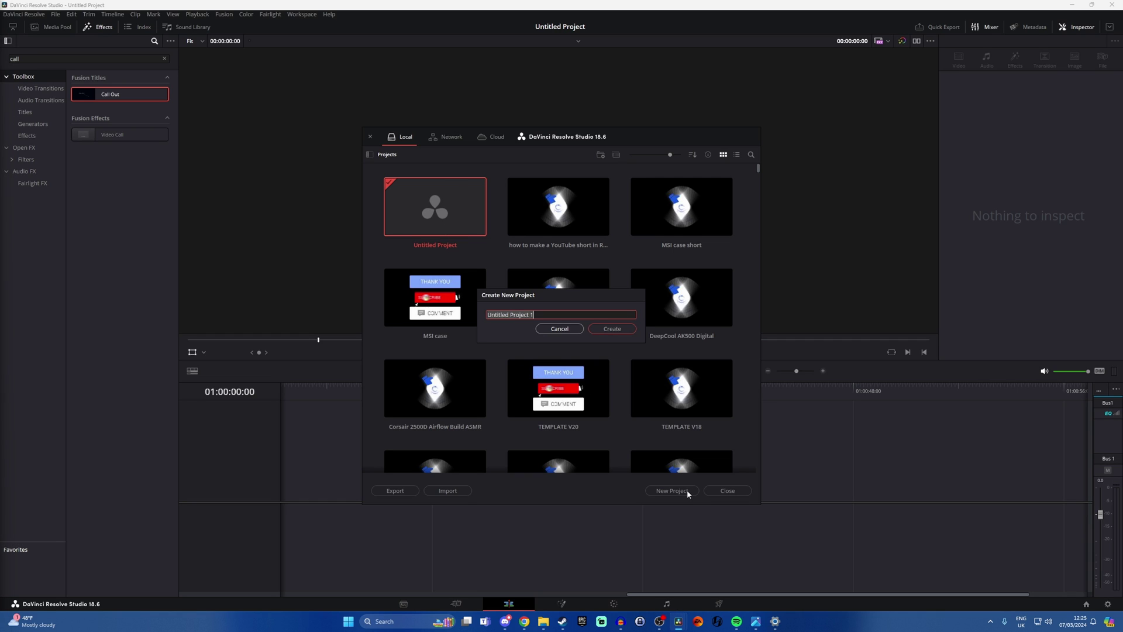
{"action": "left_click", "coordinate": [603, 333]}
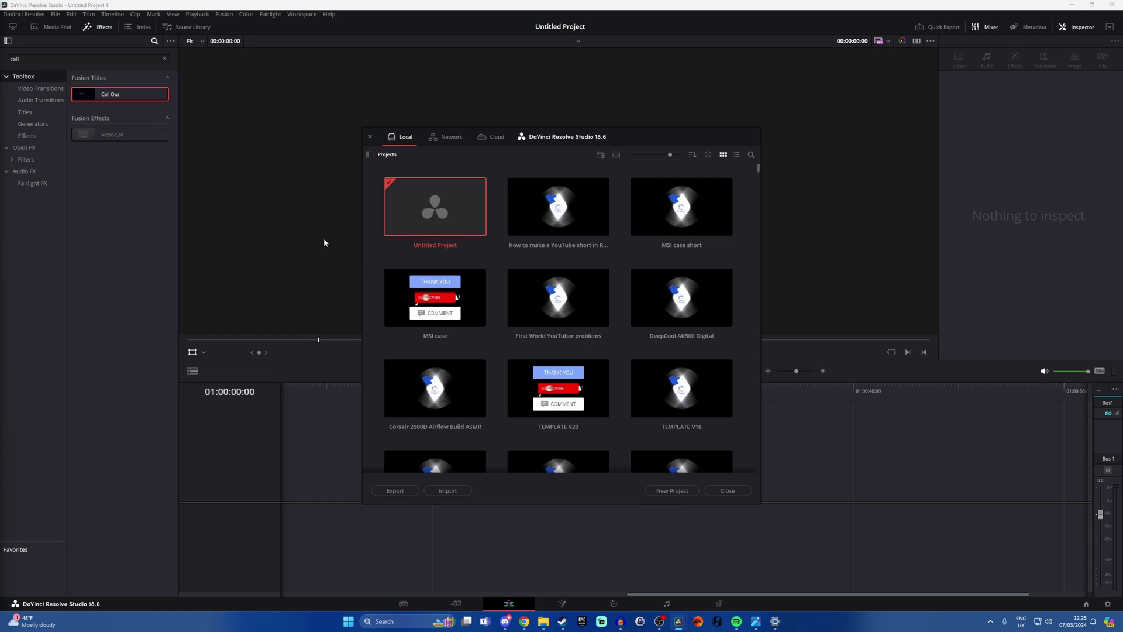
{"action": "left_click", "coordinate": [56, 15]}
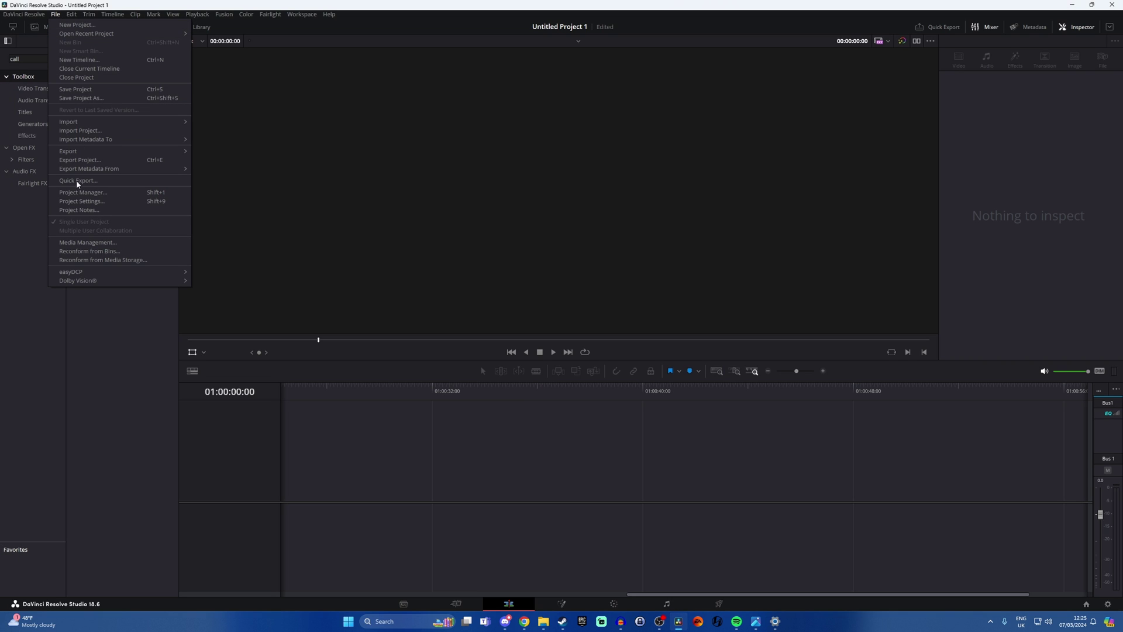
{"action": "left_click", "coordinate": [82, 201]}
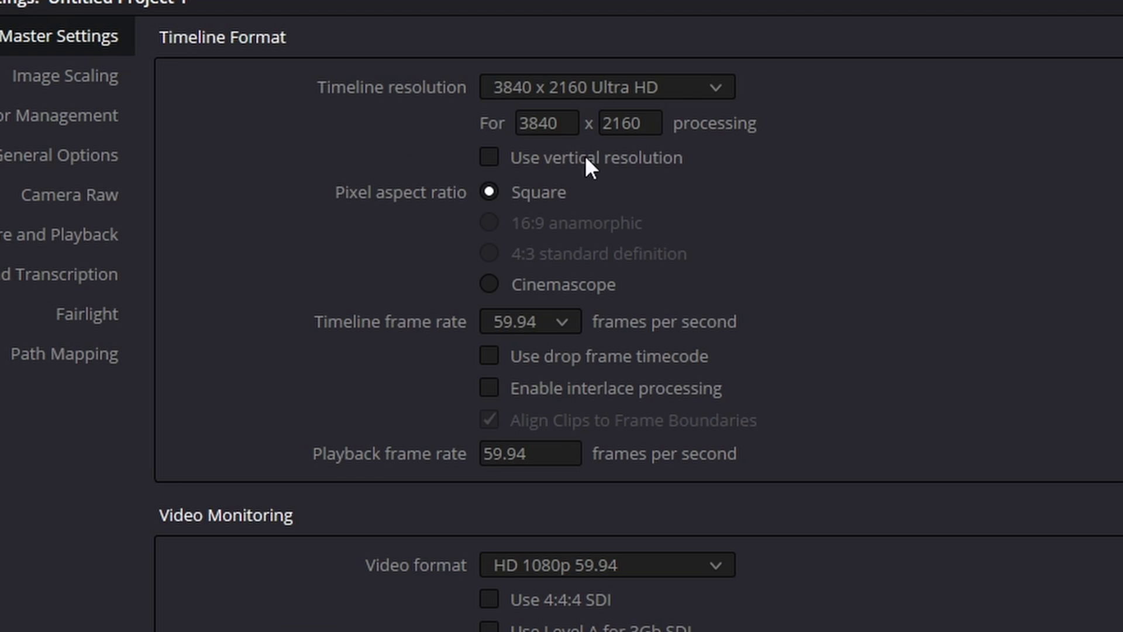
Set a Custom timeline resolution of 1080 x 1920 and save the settings.
{"action": "left_click", "coordinate": [615, 116]}
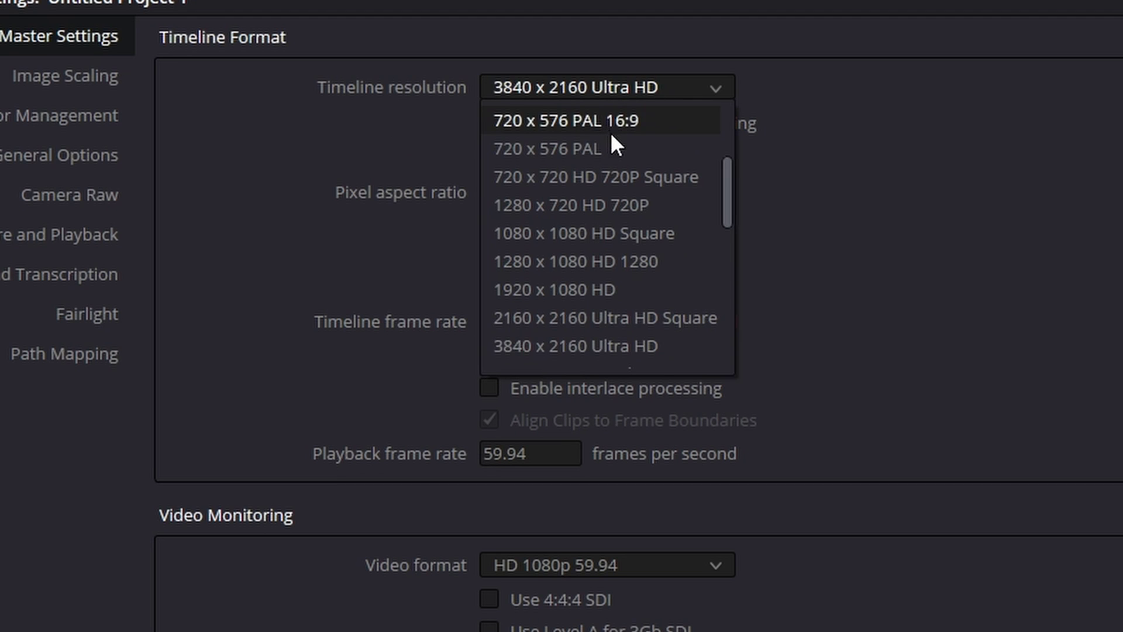
{"action": "scroll", "coordinate": [582, 136], "scroll_direction": "up", "scroll_amount": 2}
{"action": "left_click", "coordinate": [592, 123]}
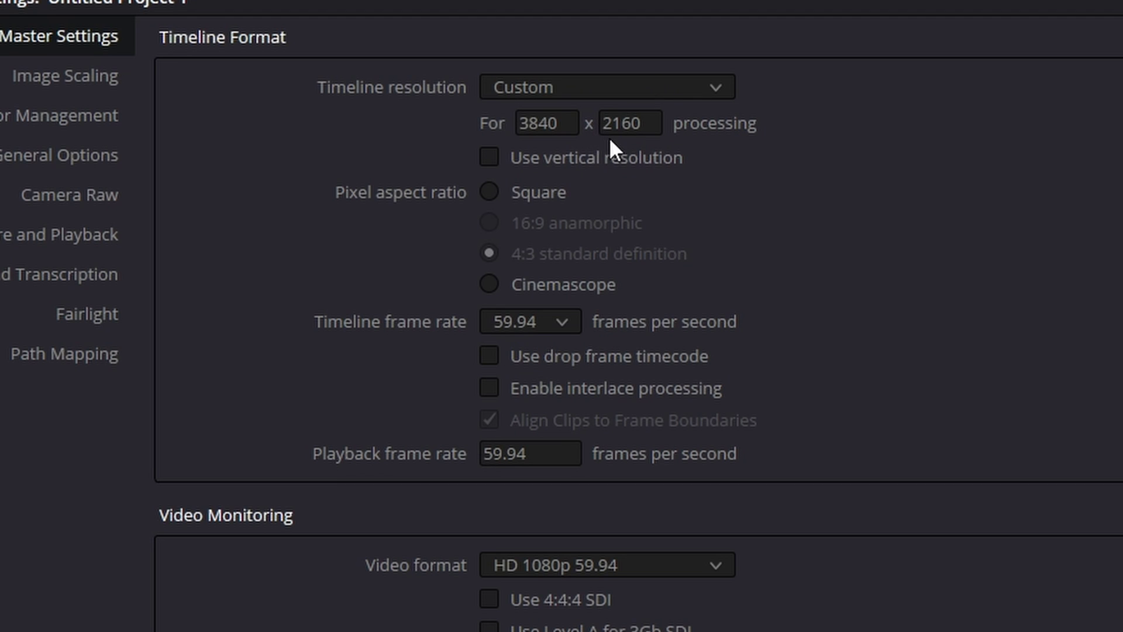
{"action": "left_click", "coordinate": [562, 123]}
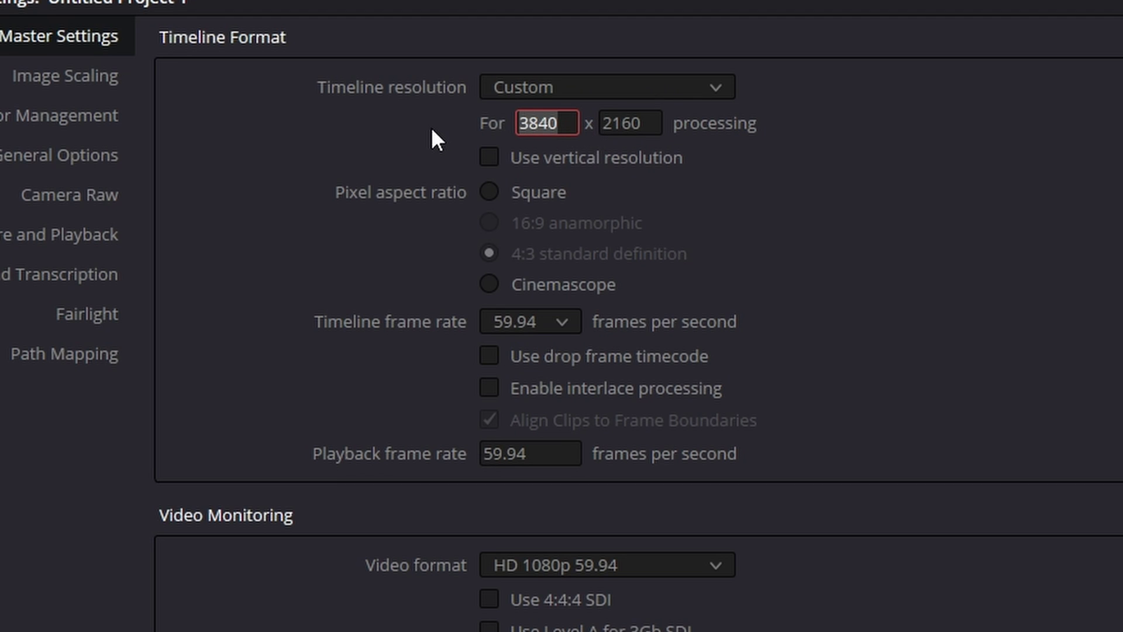
{"action": "type", "text": "1080"}
{"action": "key", "text": "Tab"}
{"action": "type", "text": "19"}
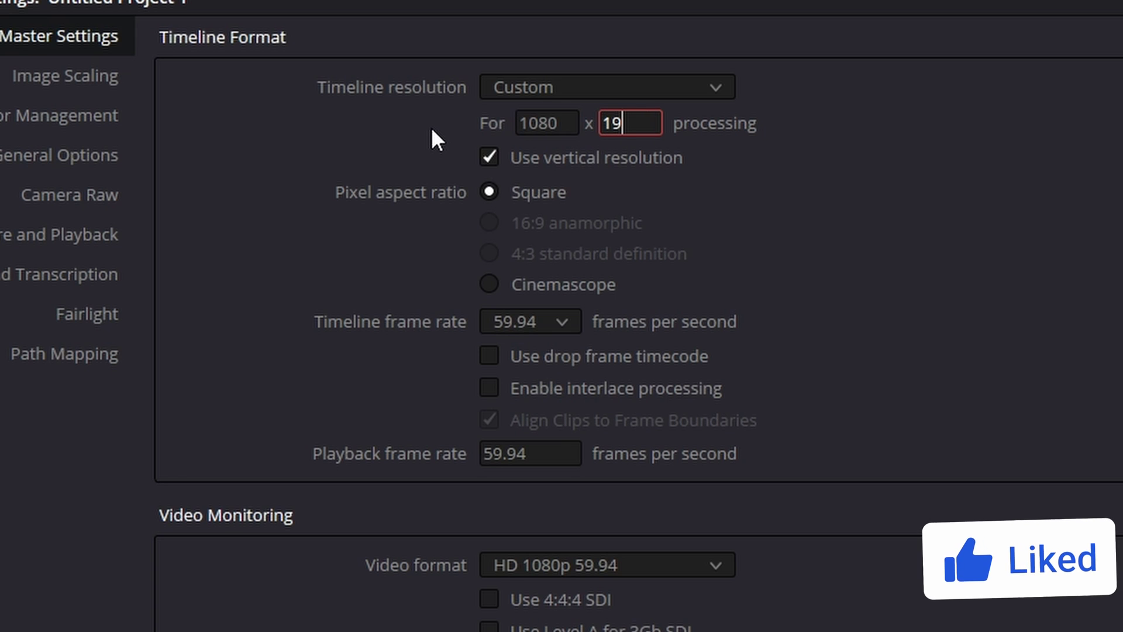
{"action": "type", "text": "20"}
{"action": "key", "text": "Return"}
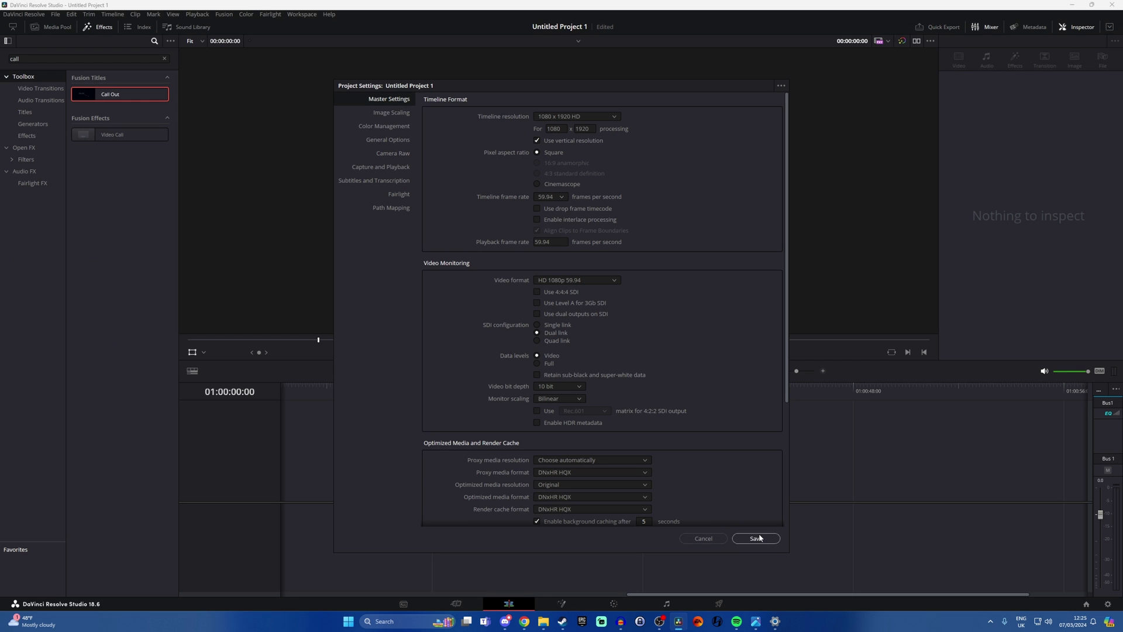
{"action": "left_click", "coordinate": [756, 538]}
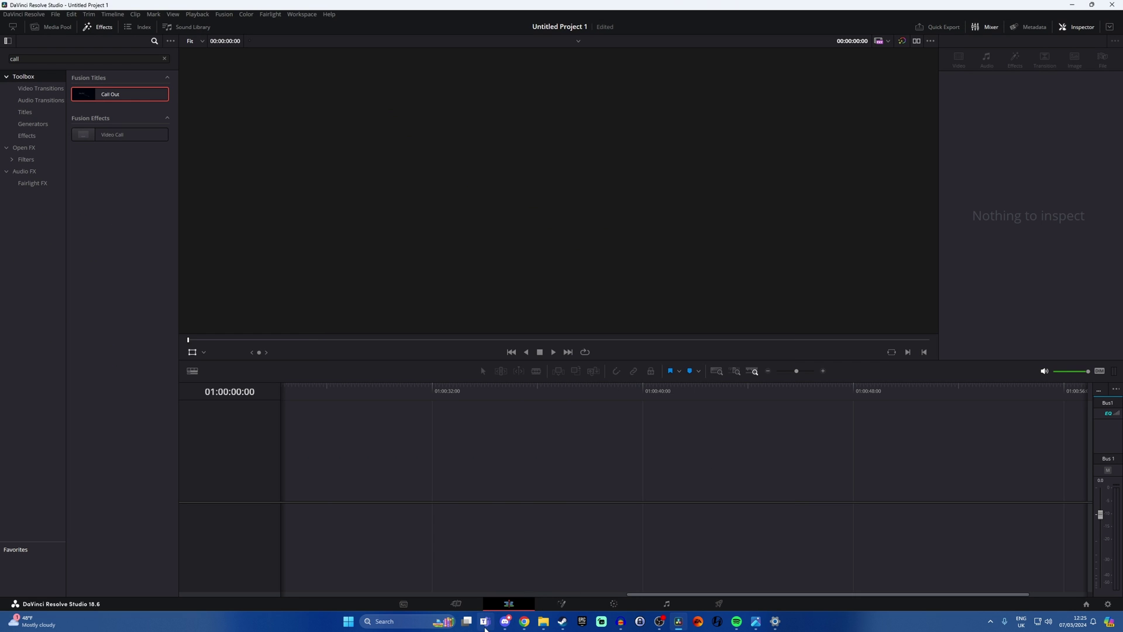
Place C0327.MP4 at the timeline start and change the timeline to its frame rate.
{"action": "mouse_move", "coordinate": [550, 627]}
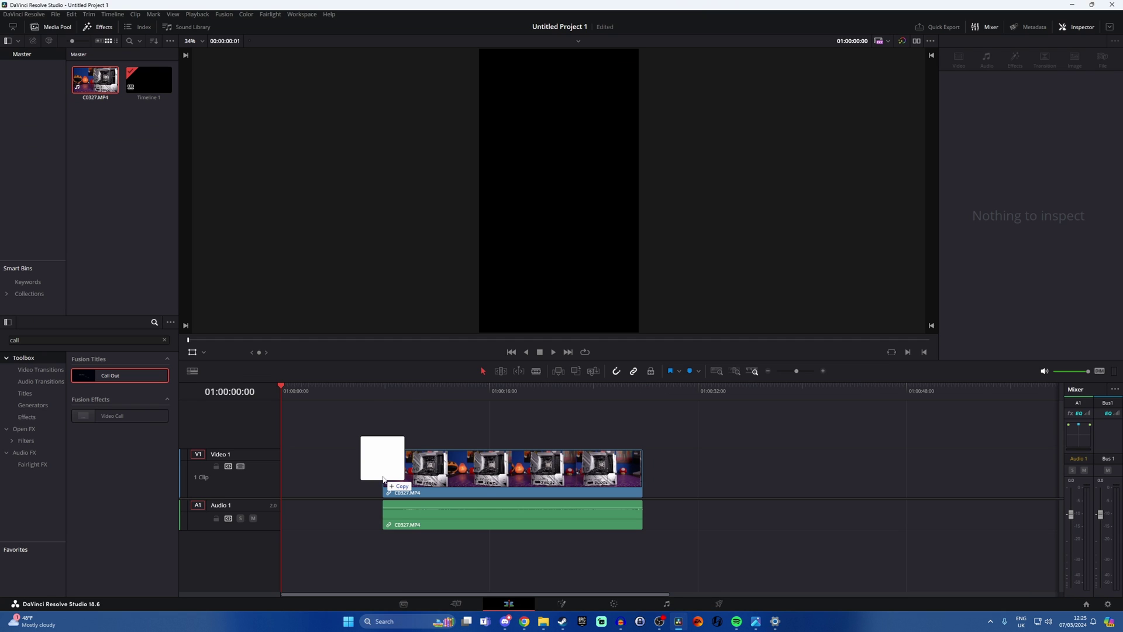
{"action": "left_click_drag", "start_coordinate": [382, 453], "coordinate": [299, 451]}
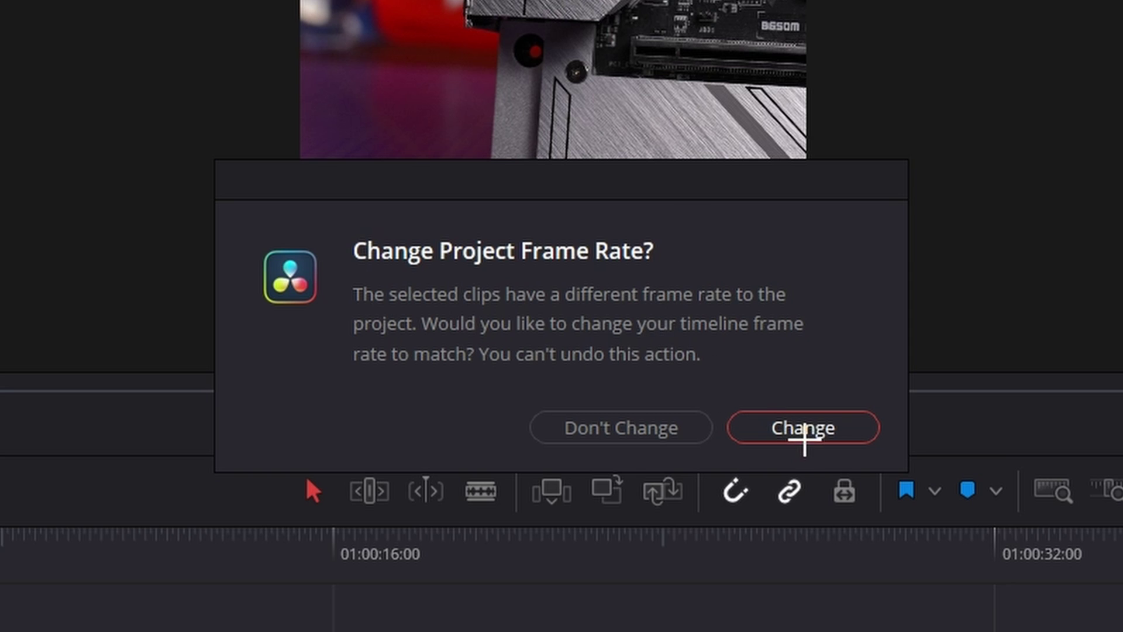
{"action": "left_click", "coordinate": [806, 427]}
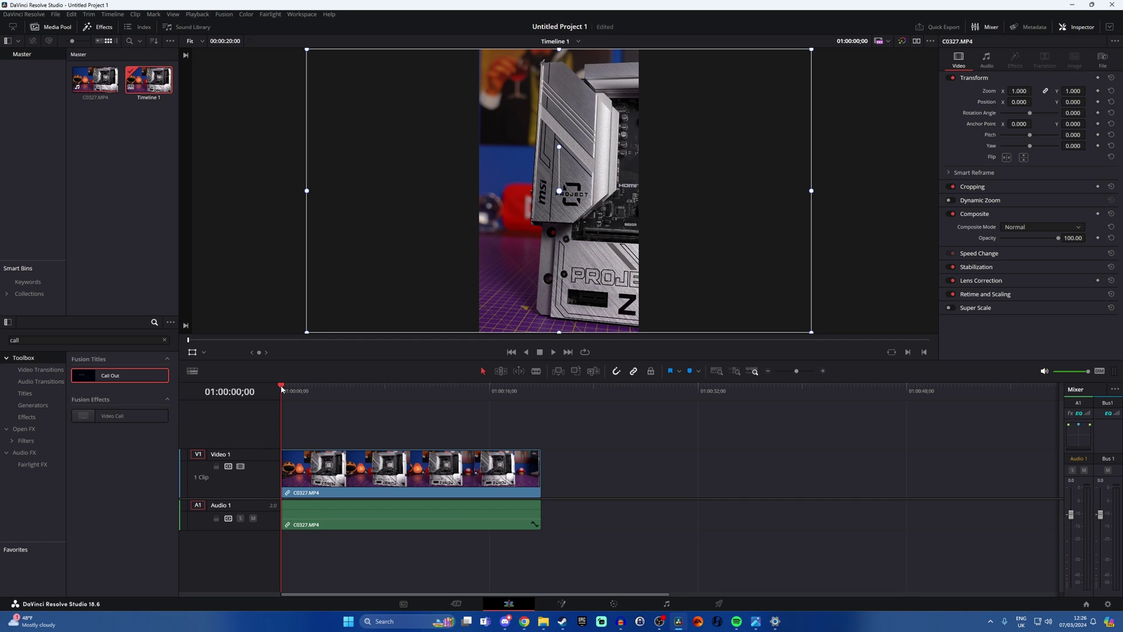
Play to 01:00:13;00, blade the clip there, and delete the leftover piece.
{"action": "key", "text": "space"}
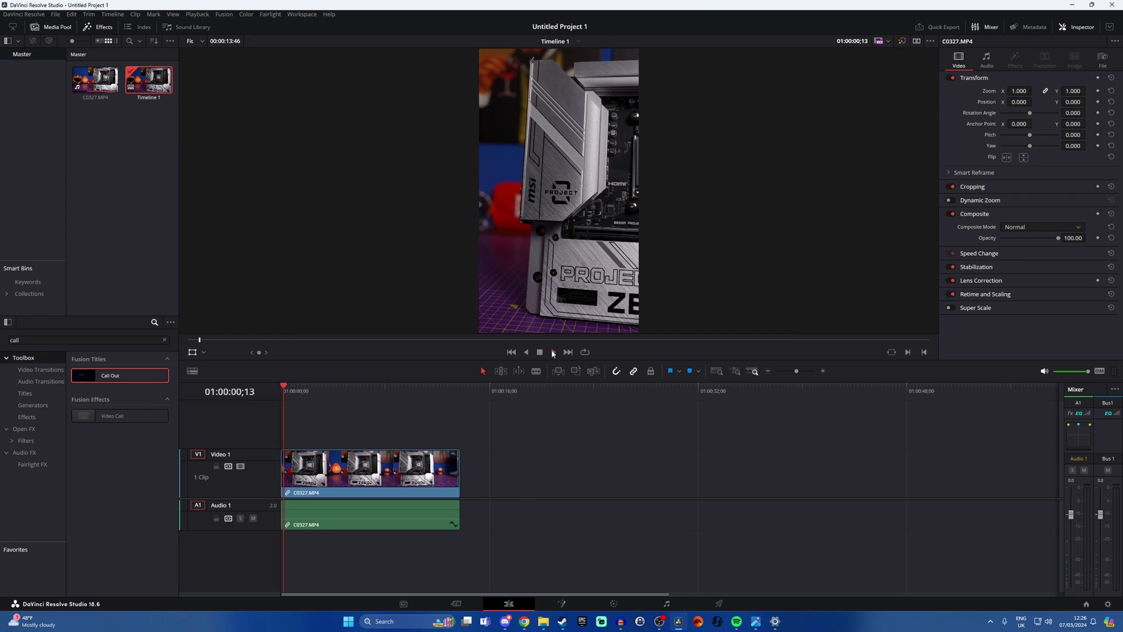
{"action": "left_click", "coordinate": [552, 352]}
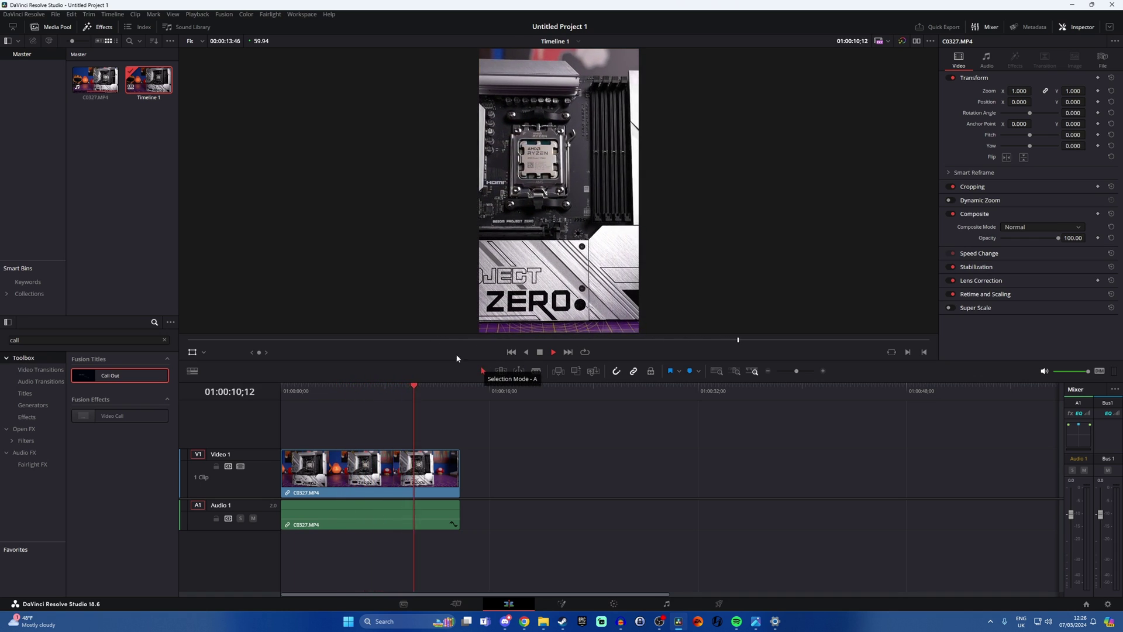
{"action": "left_click", "coordinate": [540, 353]}
{"action": "key", "text": "ctrl+b"}
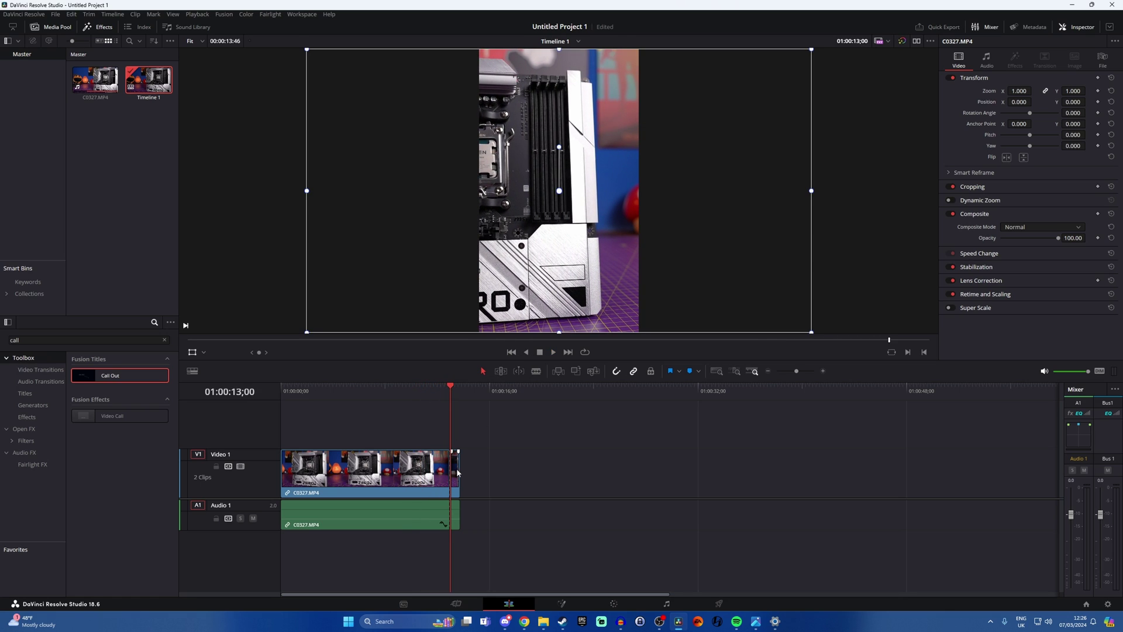
{"action": "left_click", "coordinate": [457, 469]}
{"action": "key", "text": "Delete"}
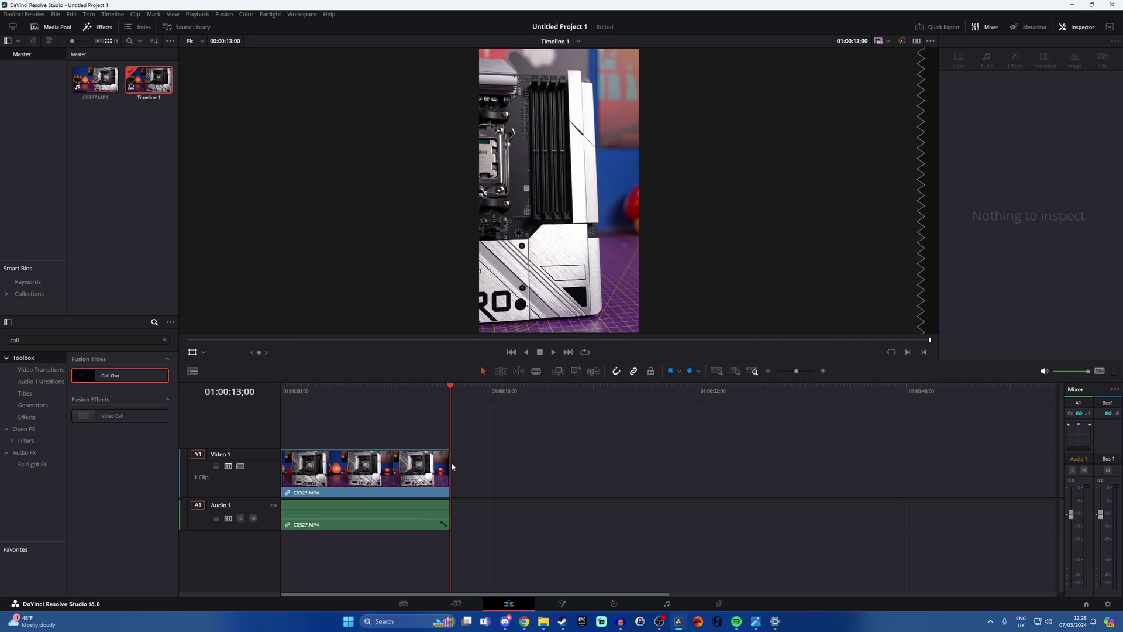
{"action": "left_click", "coordinate": [717, 602]}
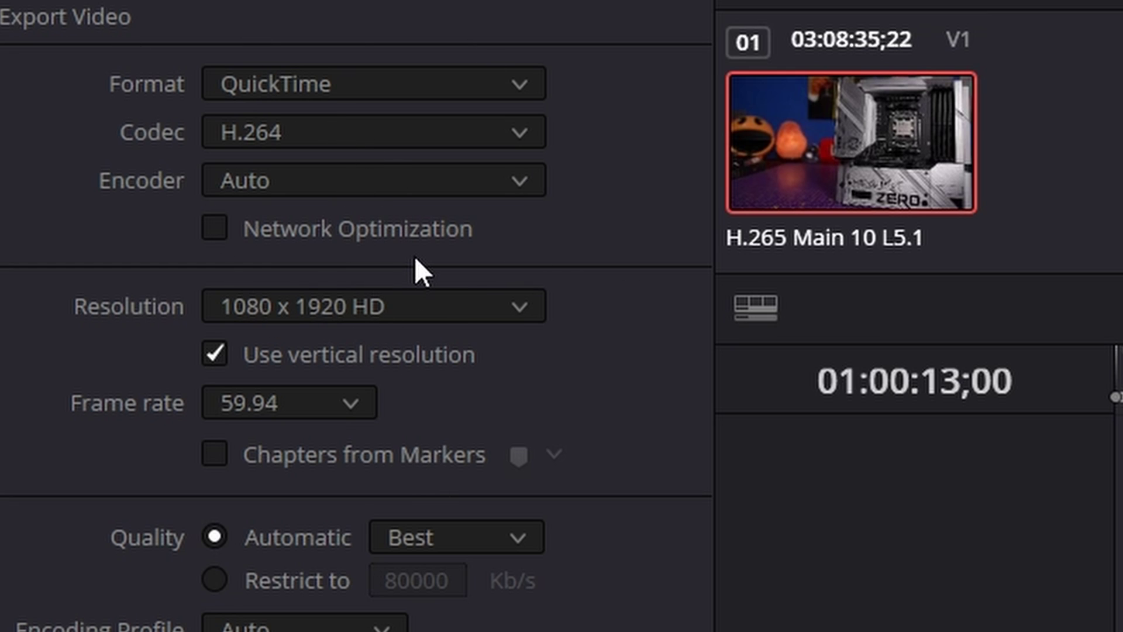
Keep QuickTime as the export format and choose the H.265 codec.
{"action": "left_click", "coordinate": [481, 93]}
{"action": "left_click", "coordinate": [475, 90]}
{"action": "left_click", "coordinate": [371, 143]}
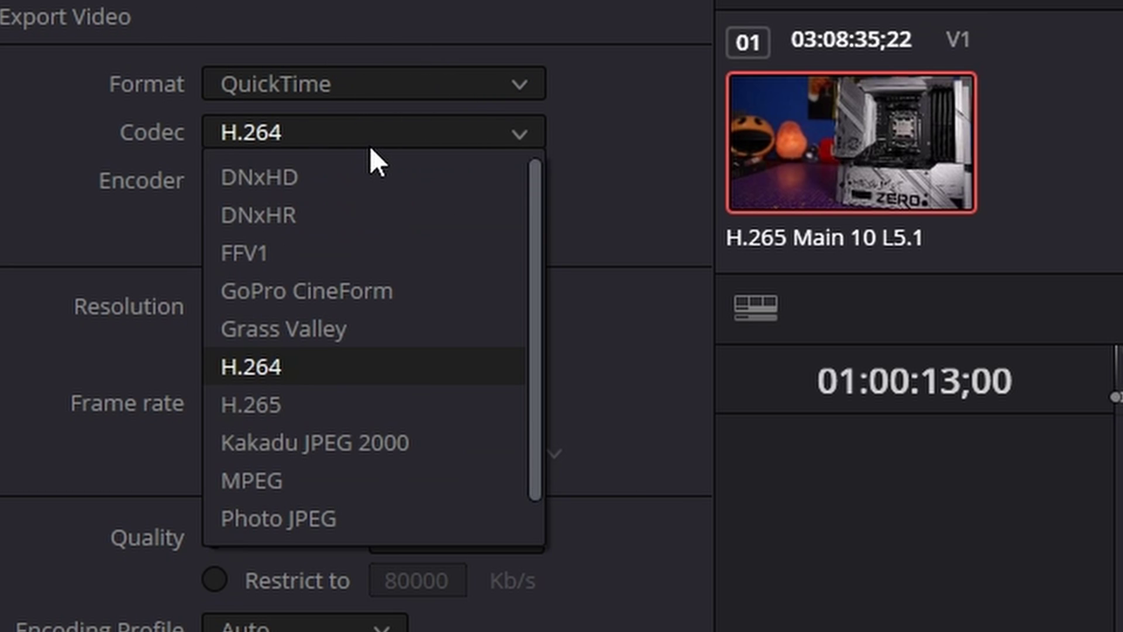
{"action": "left_click", "coordinate": [350, 400]}
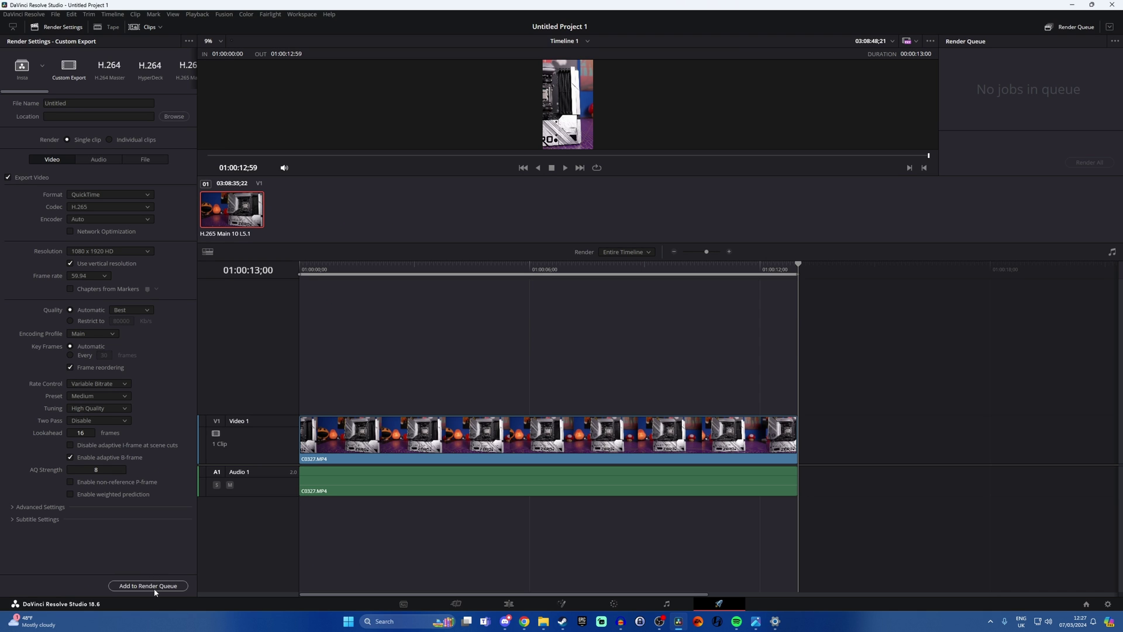
Turn on Normalize Audio in the Audio export settings with YouTube mode.
{"action": "left_click", "coordinate": [99, 160]}
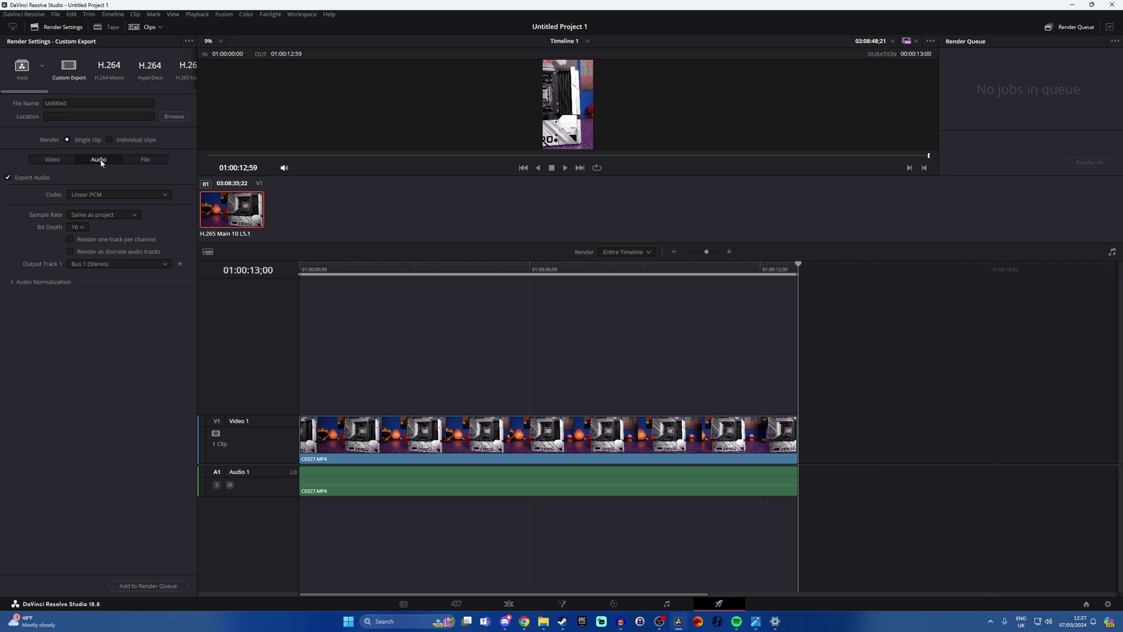
{"action": "left_click", "coordinate": [12, 281]}
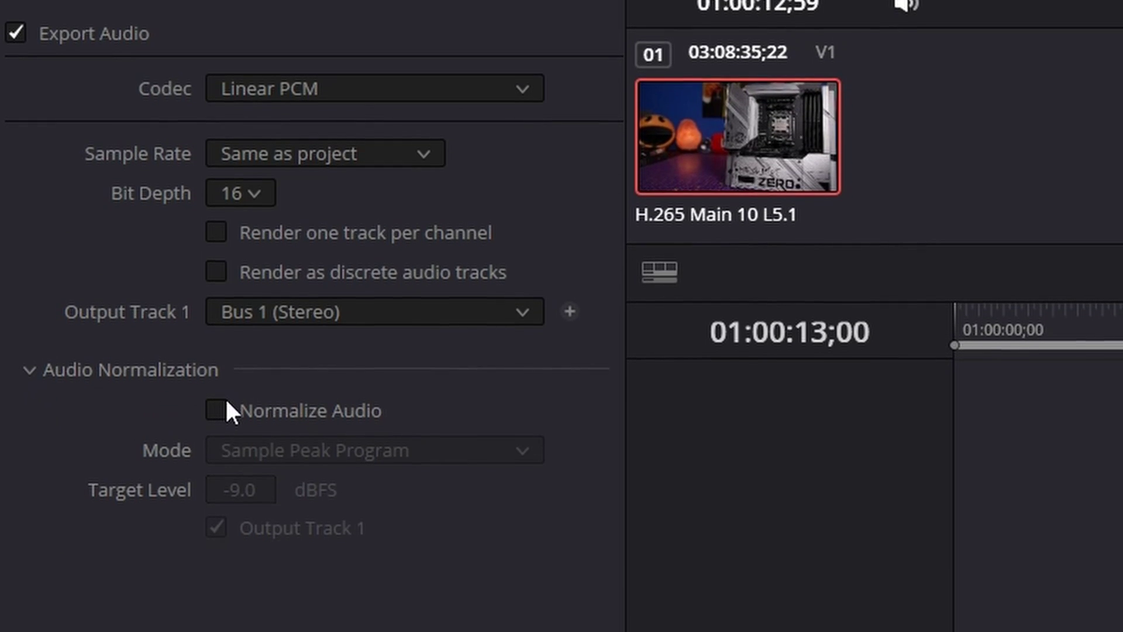
{"action": "left_click", "coordinate": [216, 410]}
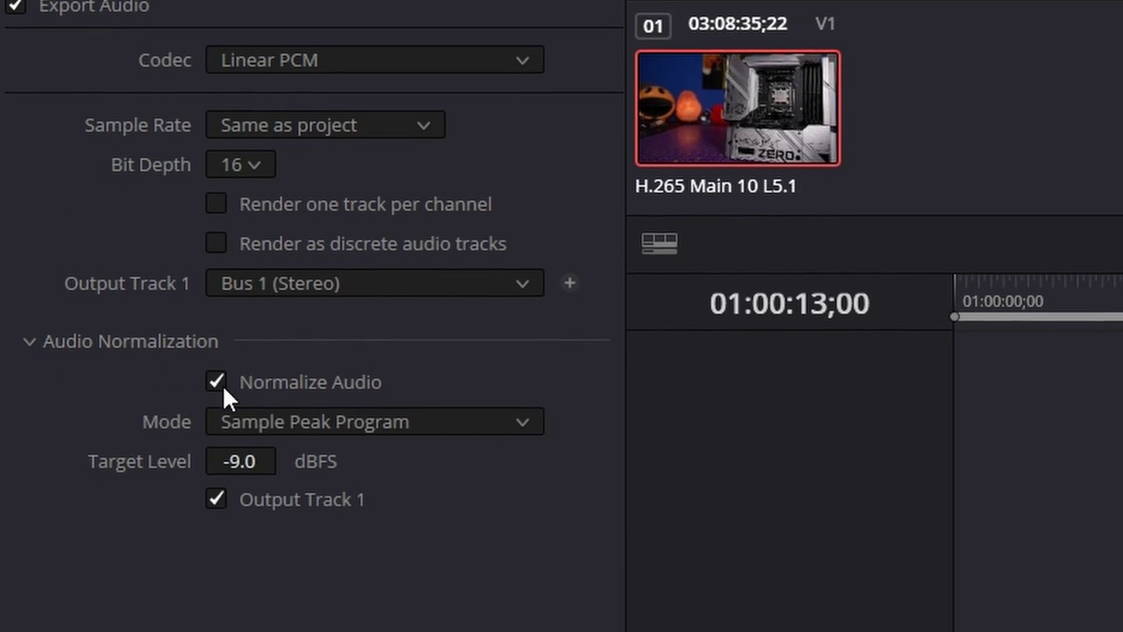
{"action": "left_click", "coordinate": [307, 450]}
{"action": "scroll", "coordinate": [359, 526], "scroll_direction": "down", "scroll_amount": 2}
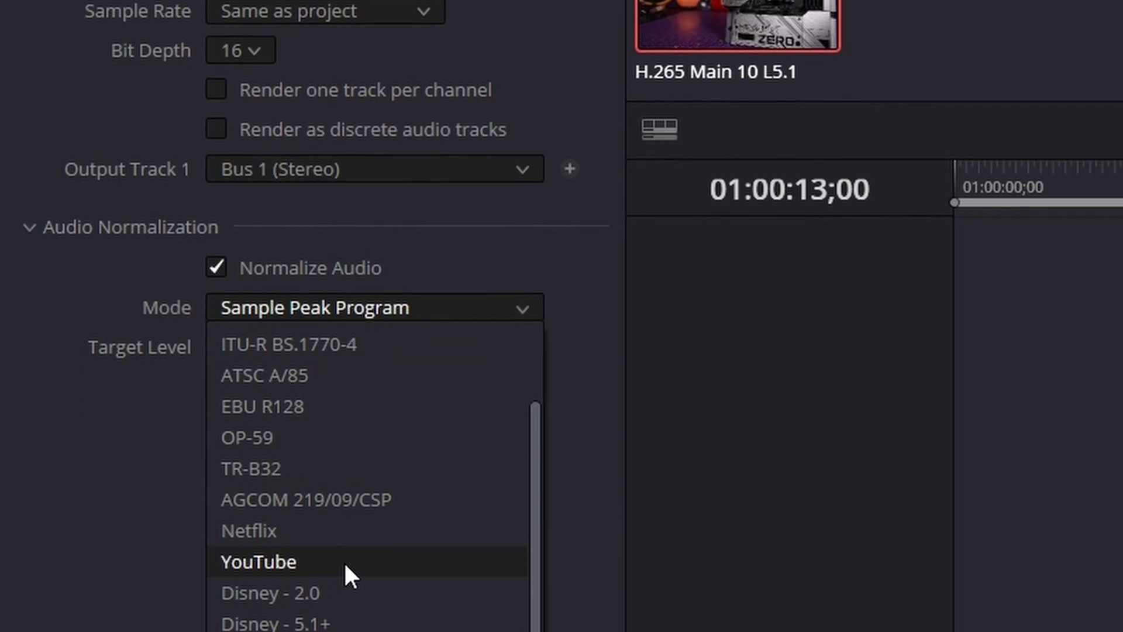
{"action": "left_click", "coordinate": [351, 592]}
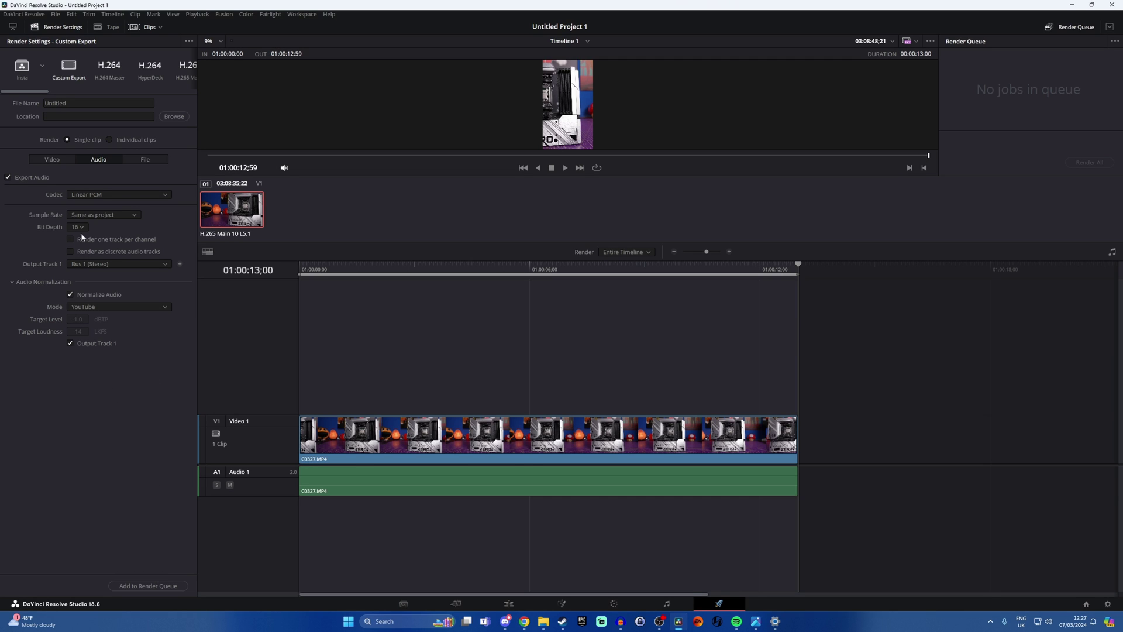
Output as 'short test' in G:\Exports, add it to the render queue, and render all.
{"action": "left_click", "coordinate": [175, 118]}
{"action": "left_click", "coordinate": [35, 210]}
{"action": "left_click", "coordinate": [286, 281]}
{"action": "type", "text": "short test"}
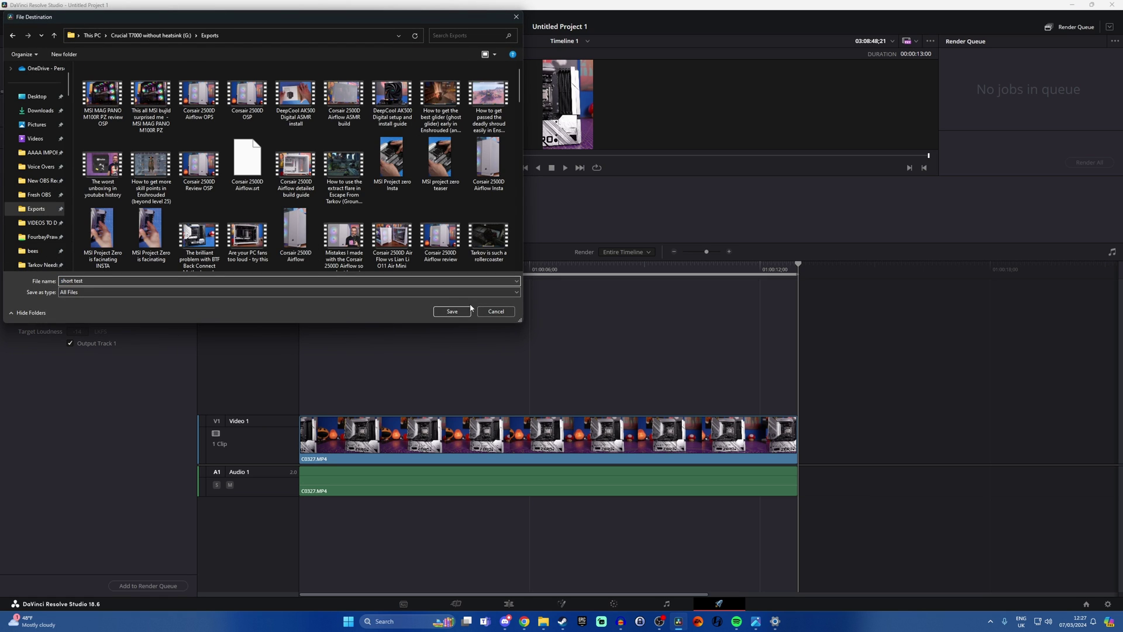
{"action": "left_click", "coordinate": [452, 311]}
{"action": "left_click", "coordinate": [167, 584]}
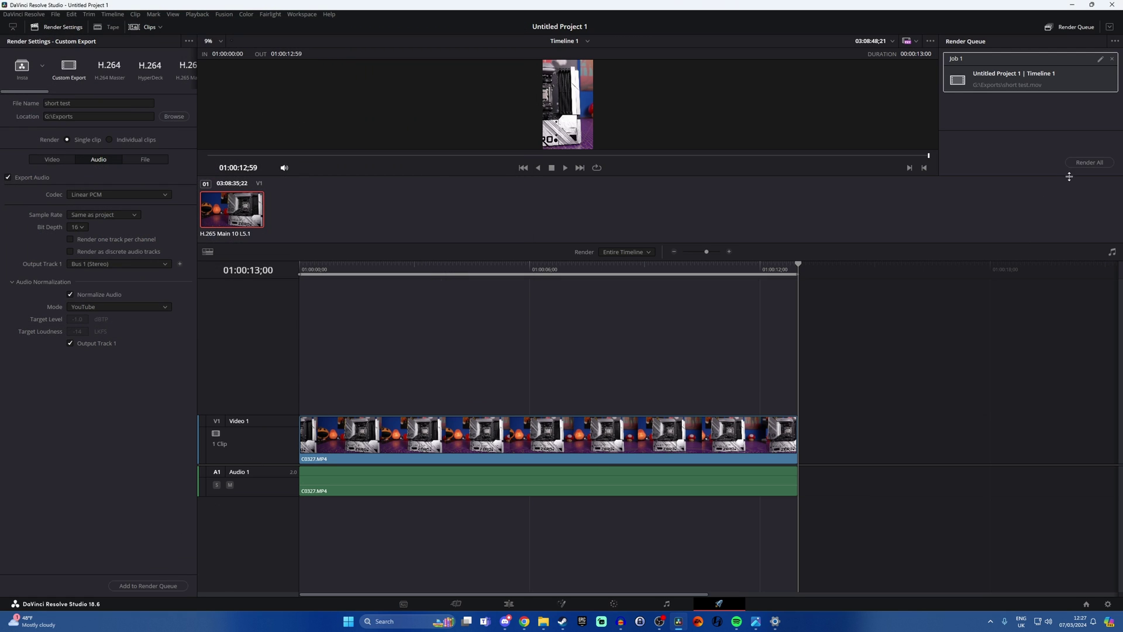
{"action": "left_click", "coordinate": [1088, 164]}
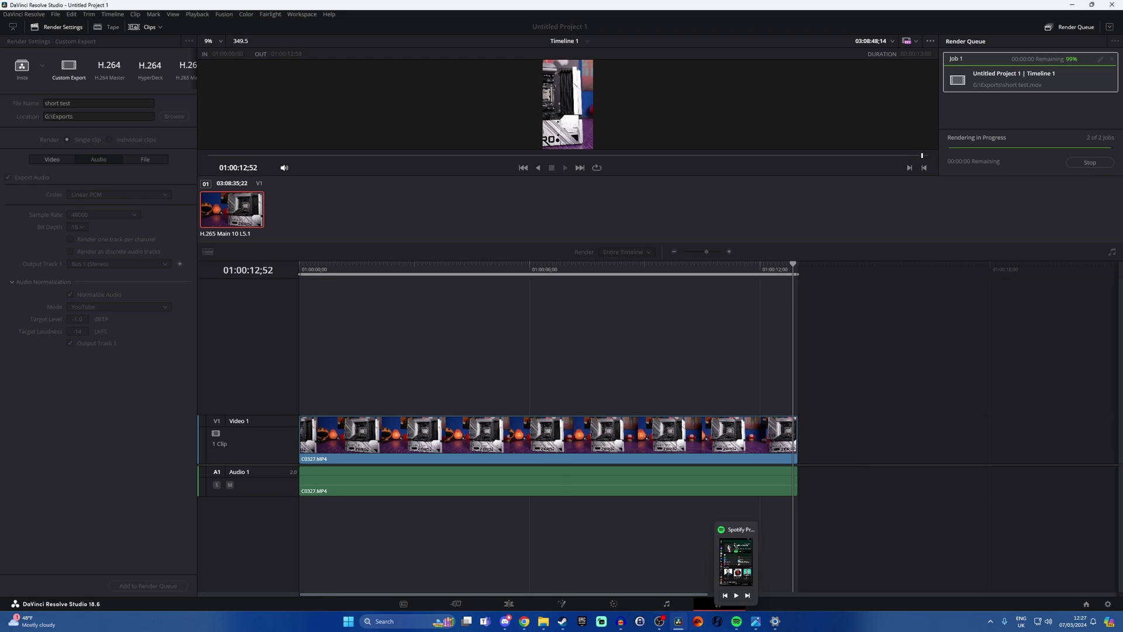
Open the Exports folder from the taskbar jump list and play the 'short test' video.
{"action": "mouse_move", "coordinate": [620, 620]}
{"action": "mouse_move", "coordinate": [547, 626]}
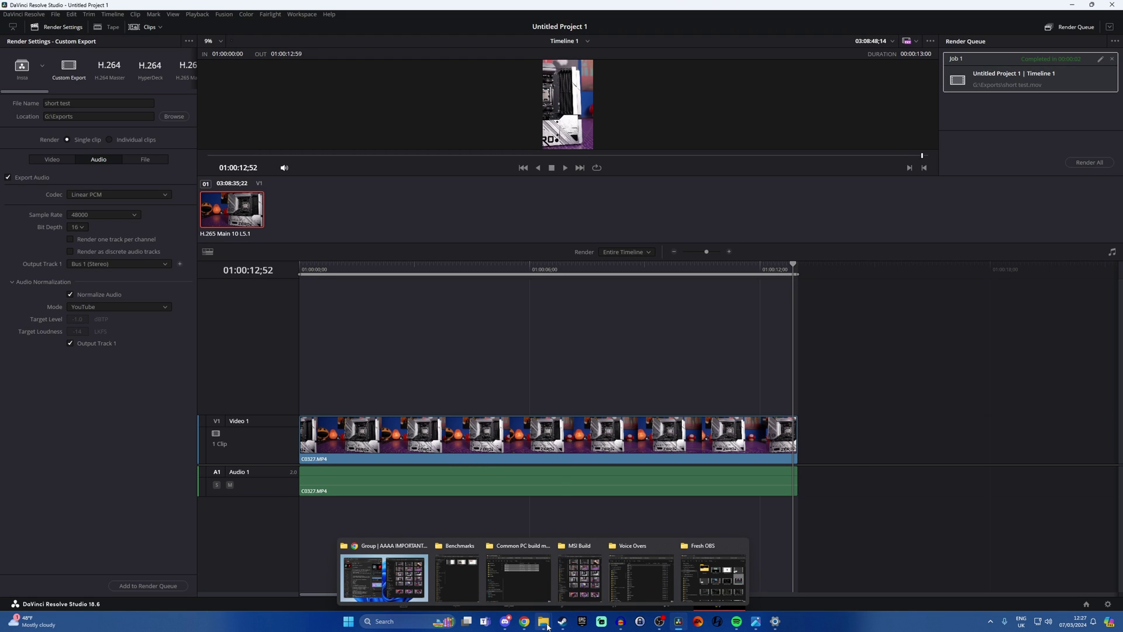
{"action": "right_click", "coordinate": [548, 624]}
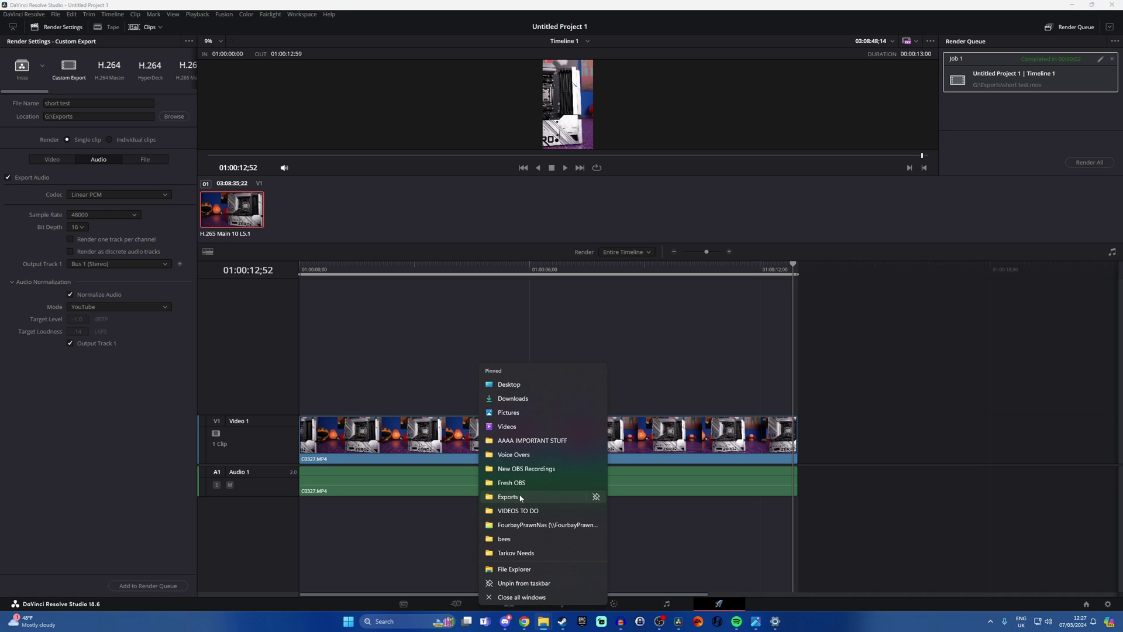
{"action": "left_click", "coordinate": [532, 459]}
{"action": "left_click_drag", "start_coordinate": [58, 159], "coordinate": [633, 153]}
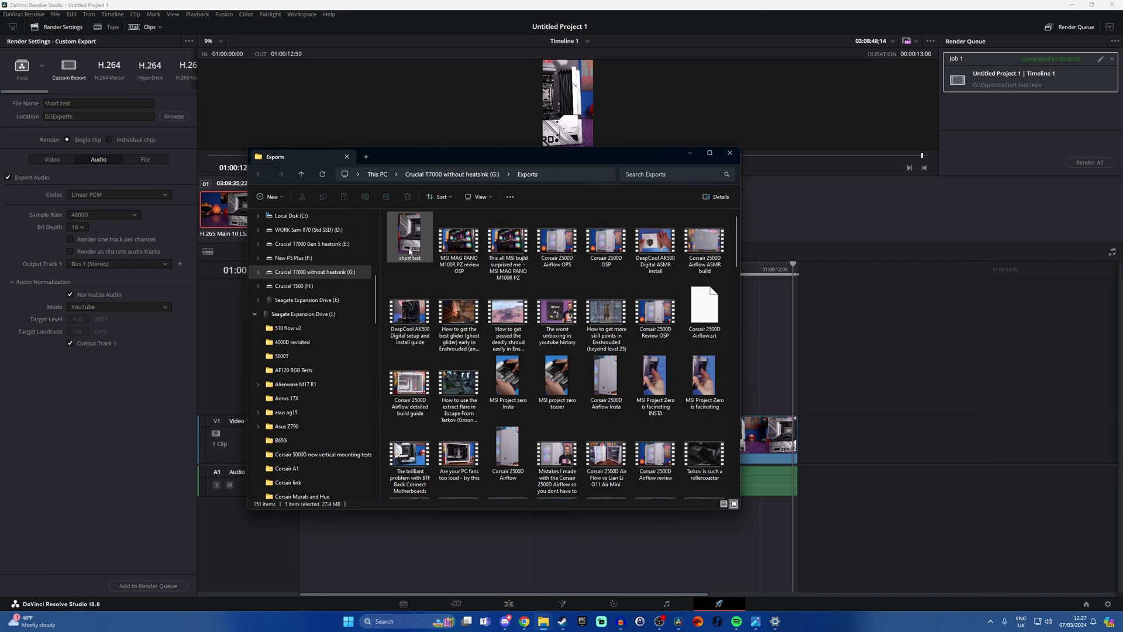
{"action": "double_click", "coordinate": [409, 251]}
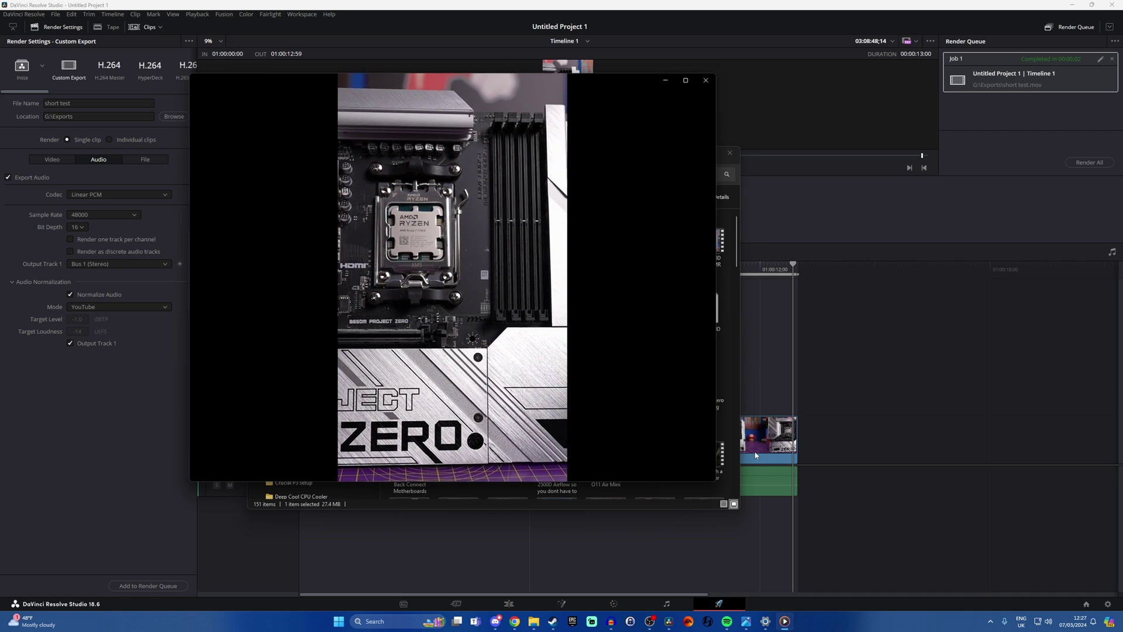
Watch the 13-second vertical 'short test' export play to about 0:12 in Media Player.
{"action": "mouse_move", "coordinate": [618, 429]}
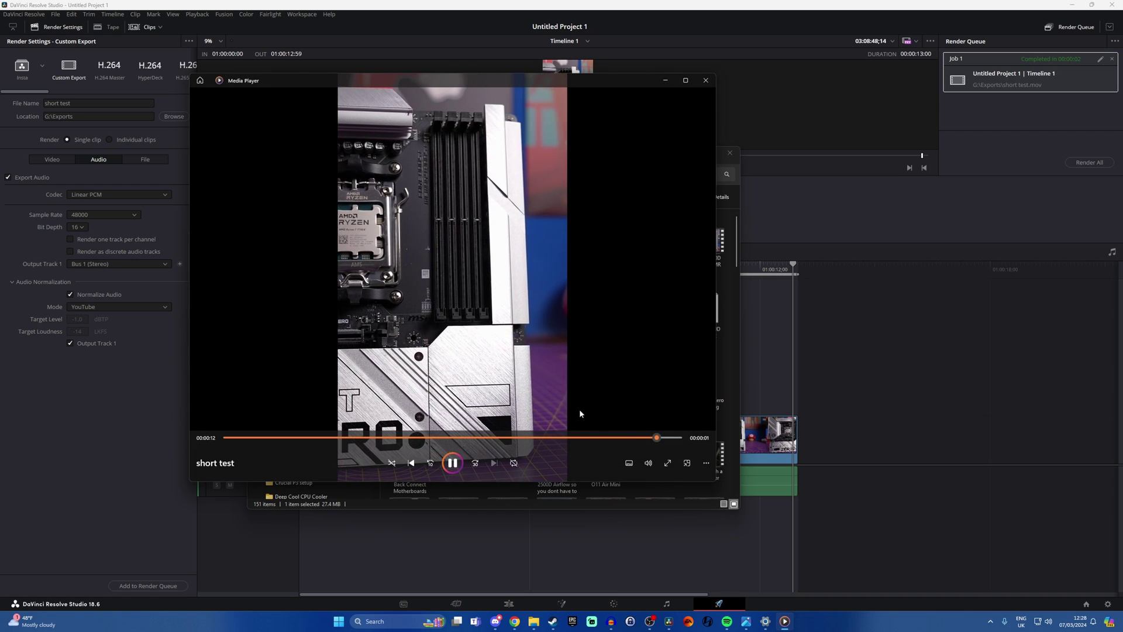